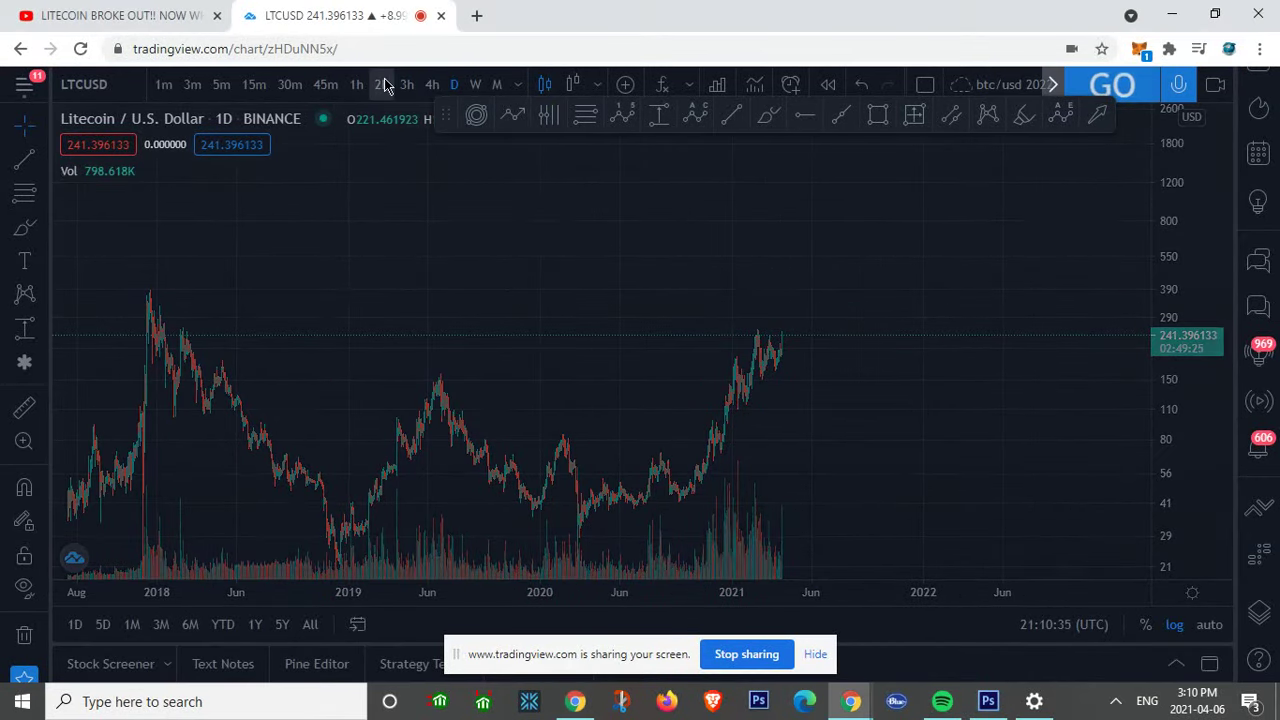
# Switch the chart to the 2-hour interval and draw a descending trend line from the 19 Feb high to about 200.7 on 22 Apr.
pyautogui.click(381, 84)
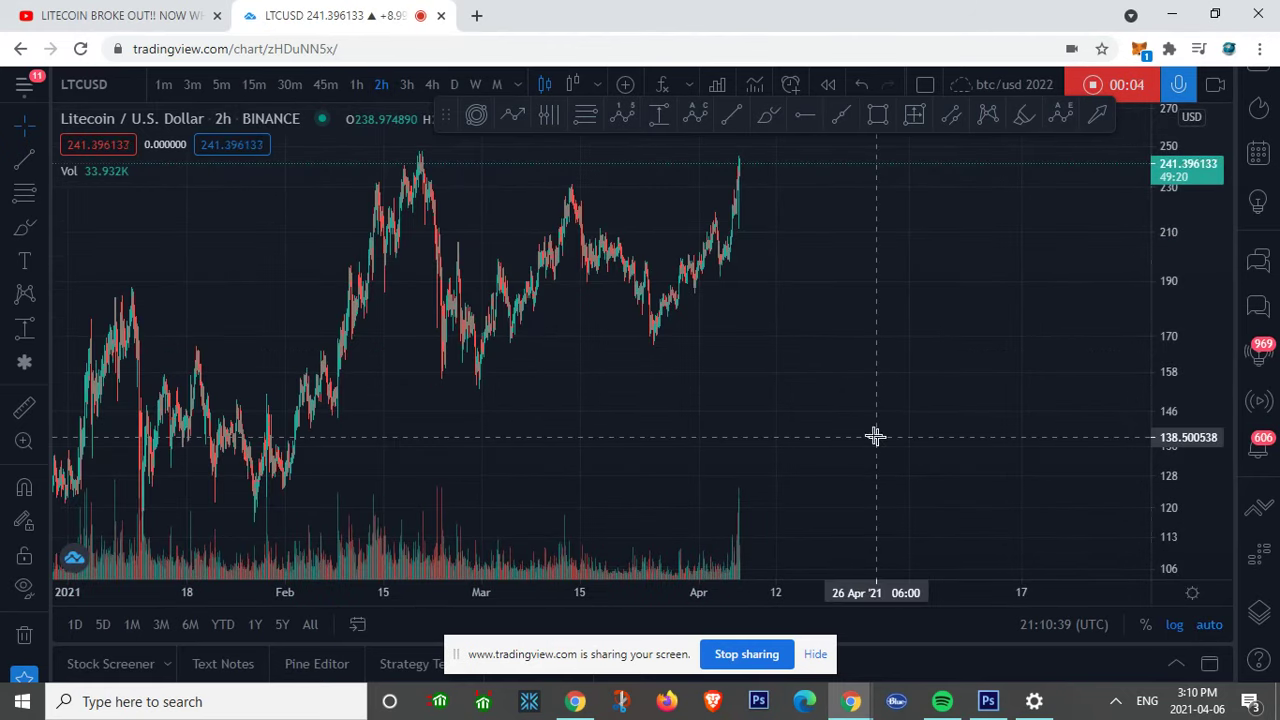
pyautogui.scroll(1, 874, 435)
pyautogui.click(28, 165)
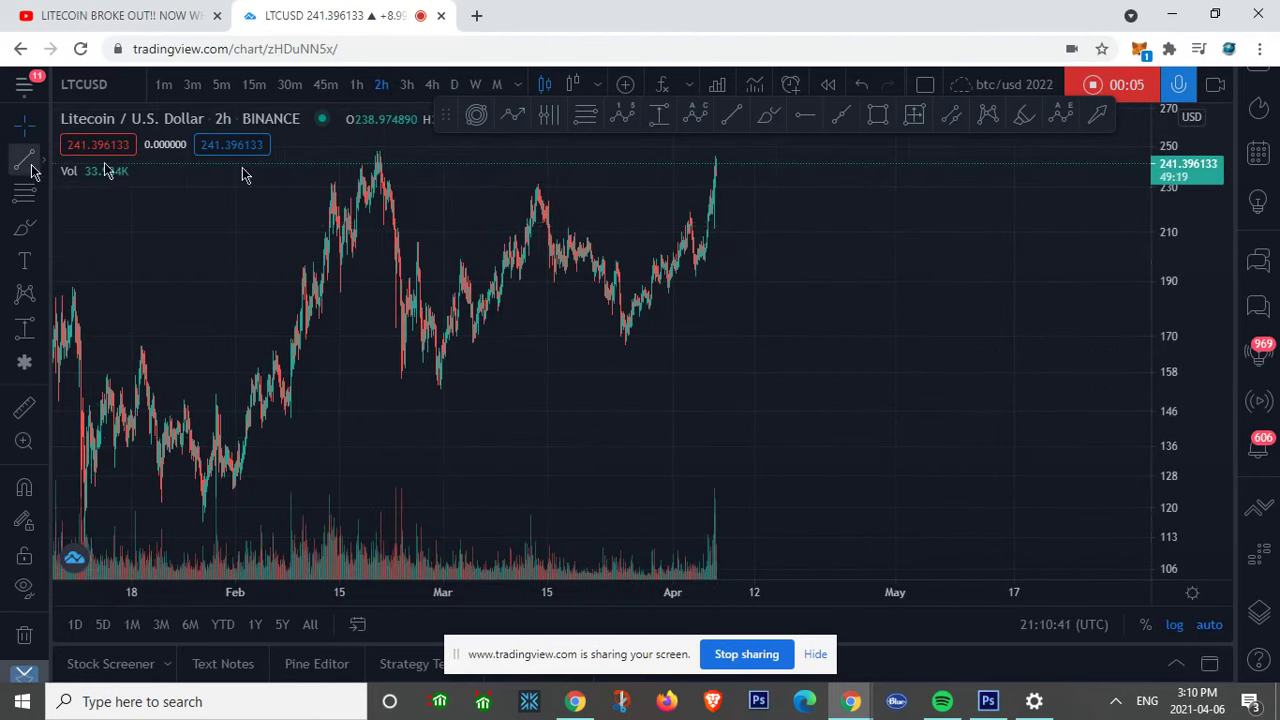
pyautogui.click(380, 155)
pyautogui.click(834, 254)
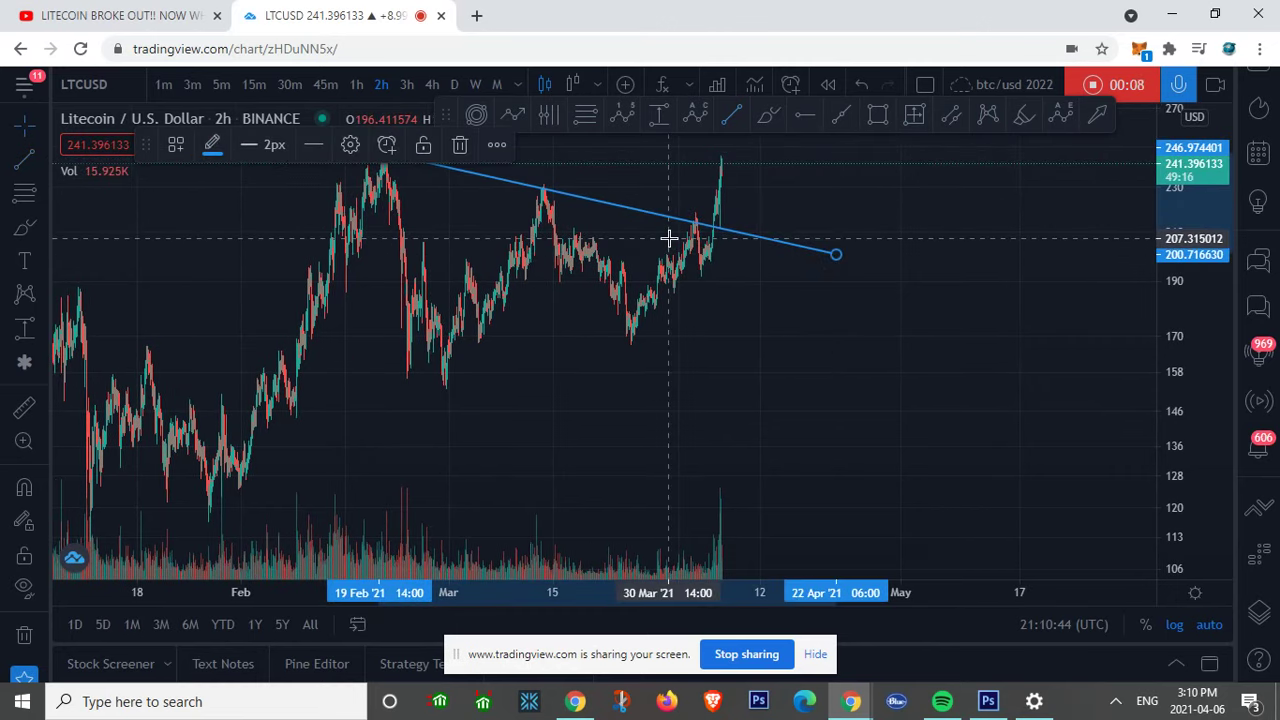
# Mark the early-April and mid-March highs along the descending trend line with yellow brush strokes.
pyautogui.click(114, 16)
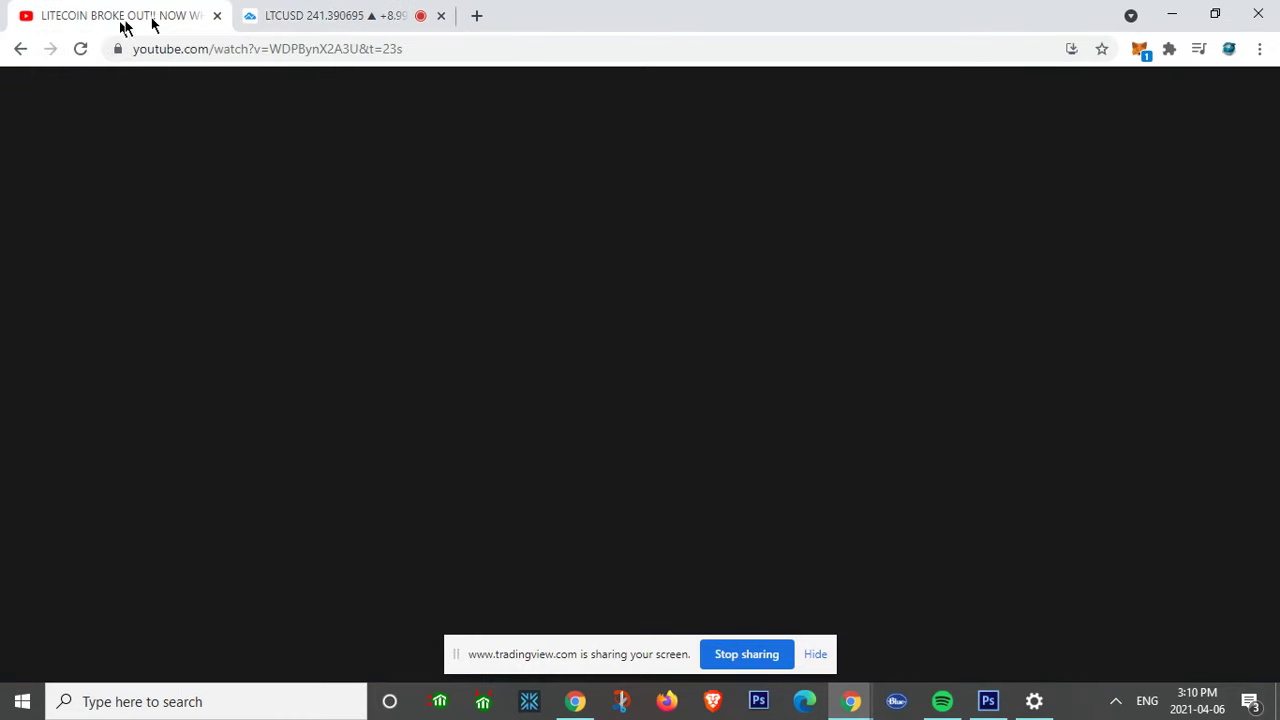
pyautogui.click(296, 12)
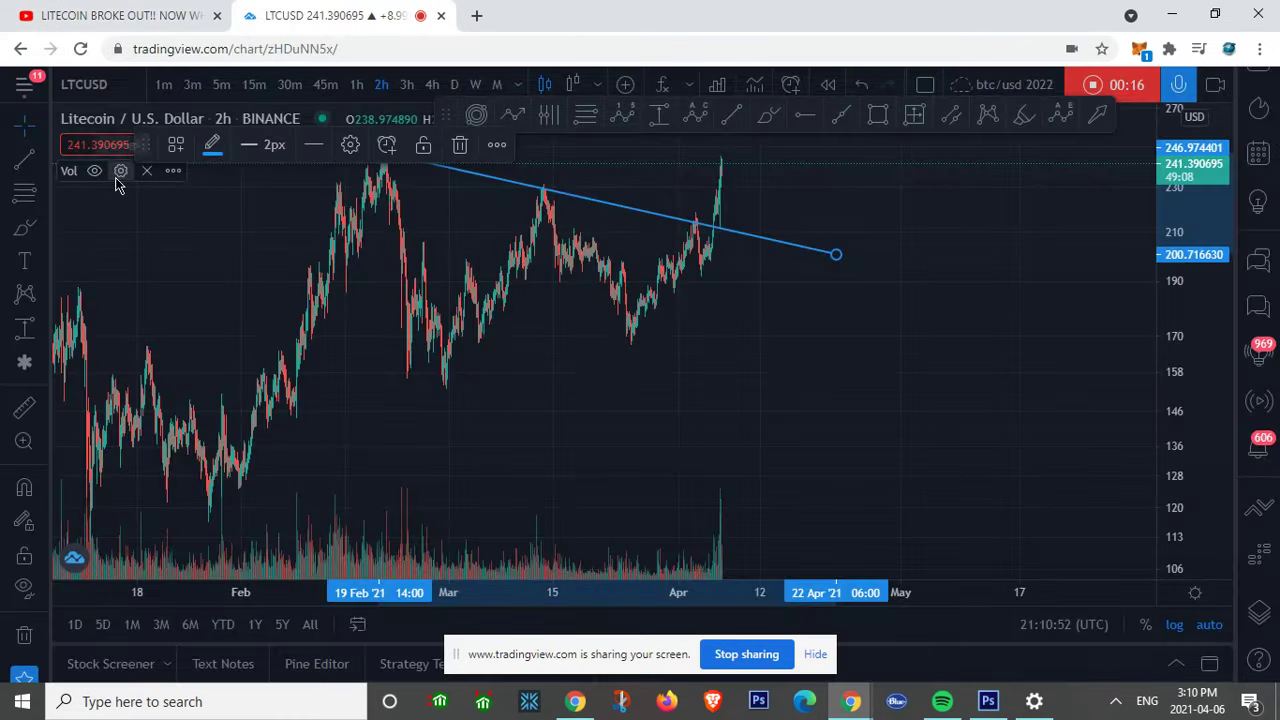
pyautogui.click(24, 227)
pyautogui.moveTo(702, 210); pyautogui.dragTo(694, 206)
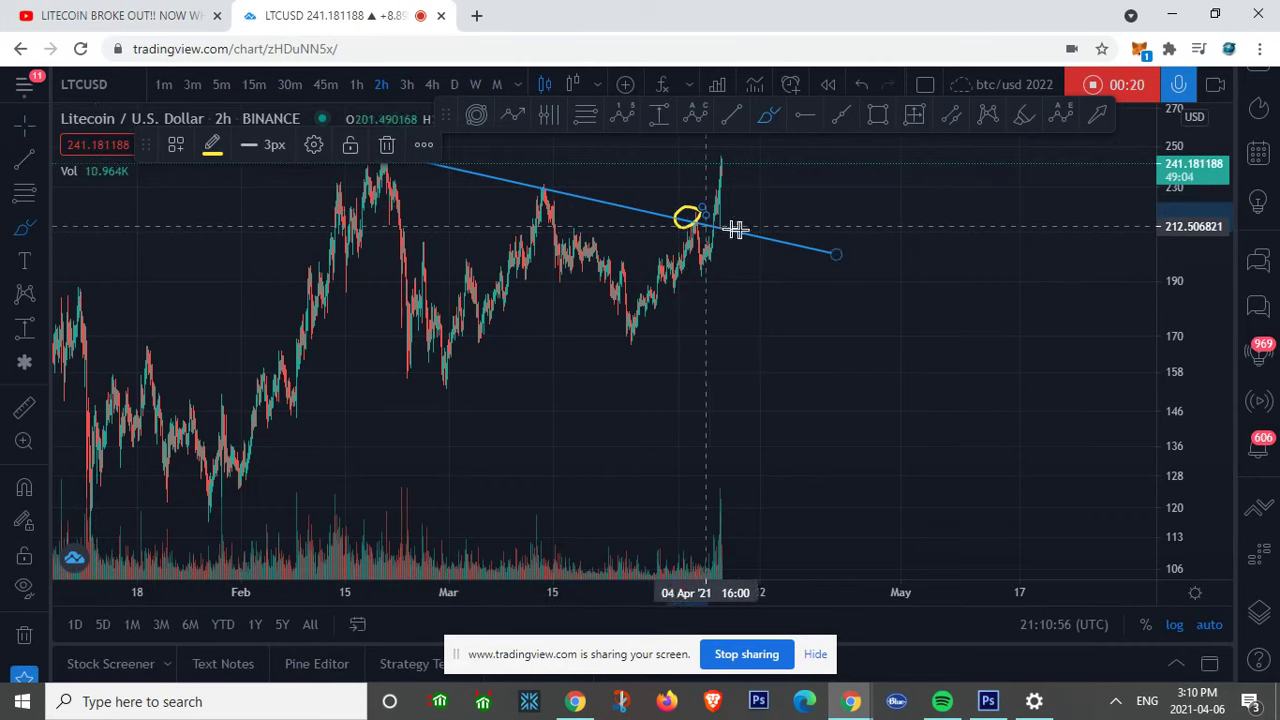
pyautogui.moveTo(841, 256); pyautogui.dragTo(842, 257)
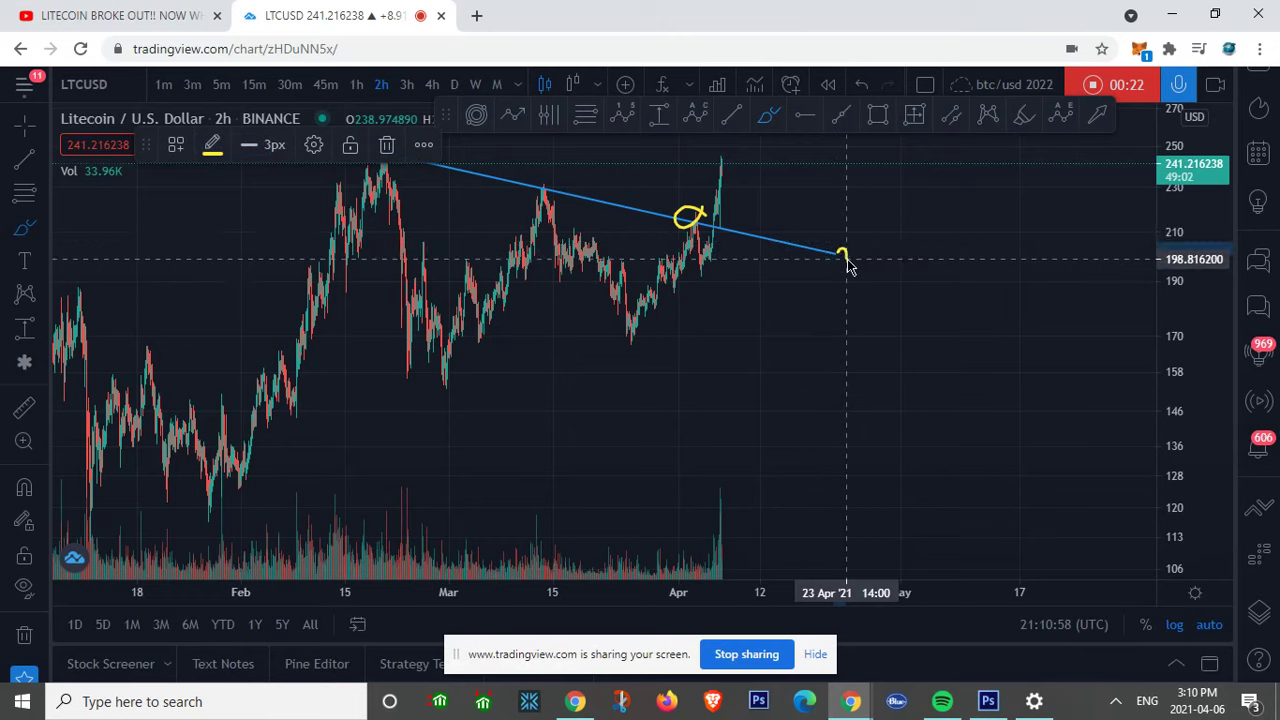
pyautogui.click(24, 229)
pyautogui.moveTo(537, 180); pyautogui.dragTo(548, 177)
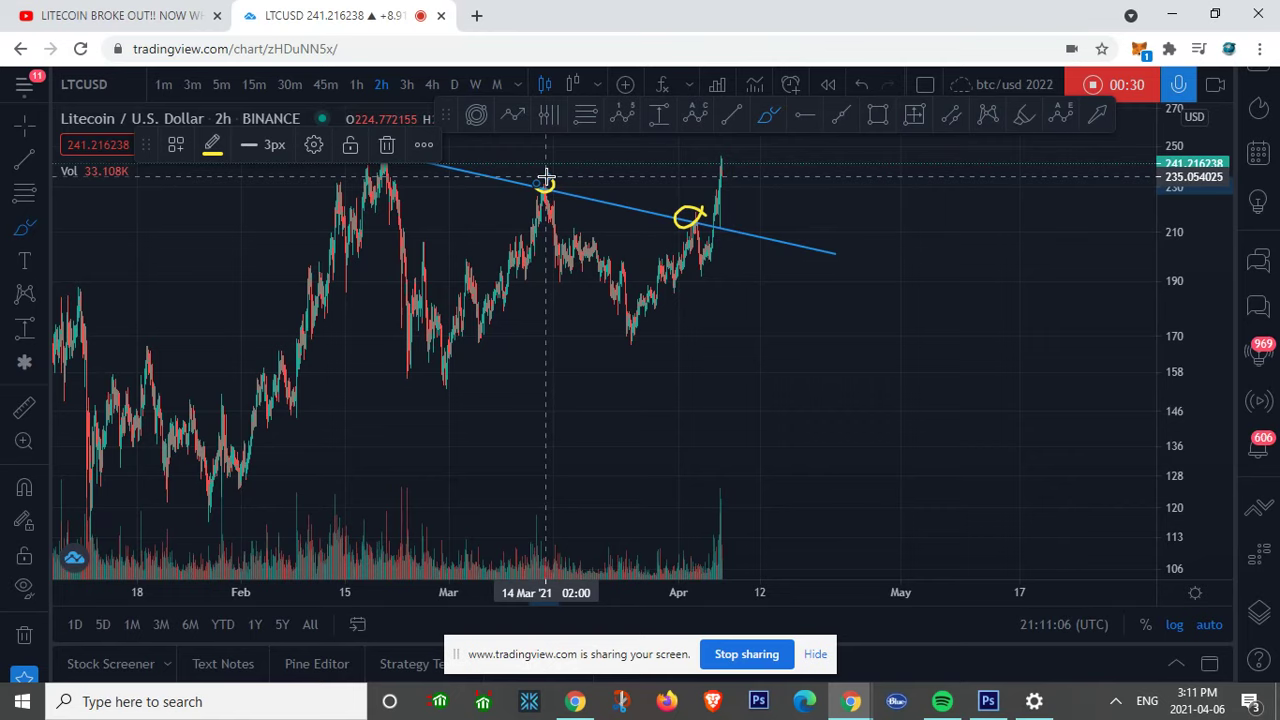
# Draw a Fibonacci retracement between the February high at about 247.05 and the following low at about 152.65.
pyautogui.scroll(-5, 546, 180)
pyautogui.moveTo(1065, 257); pyautogui.dragTo(1036, 323)
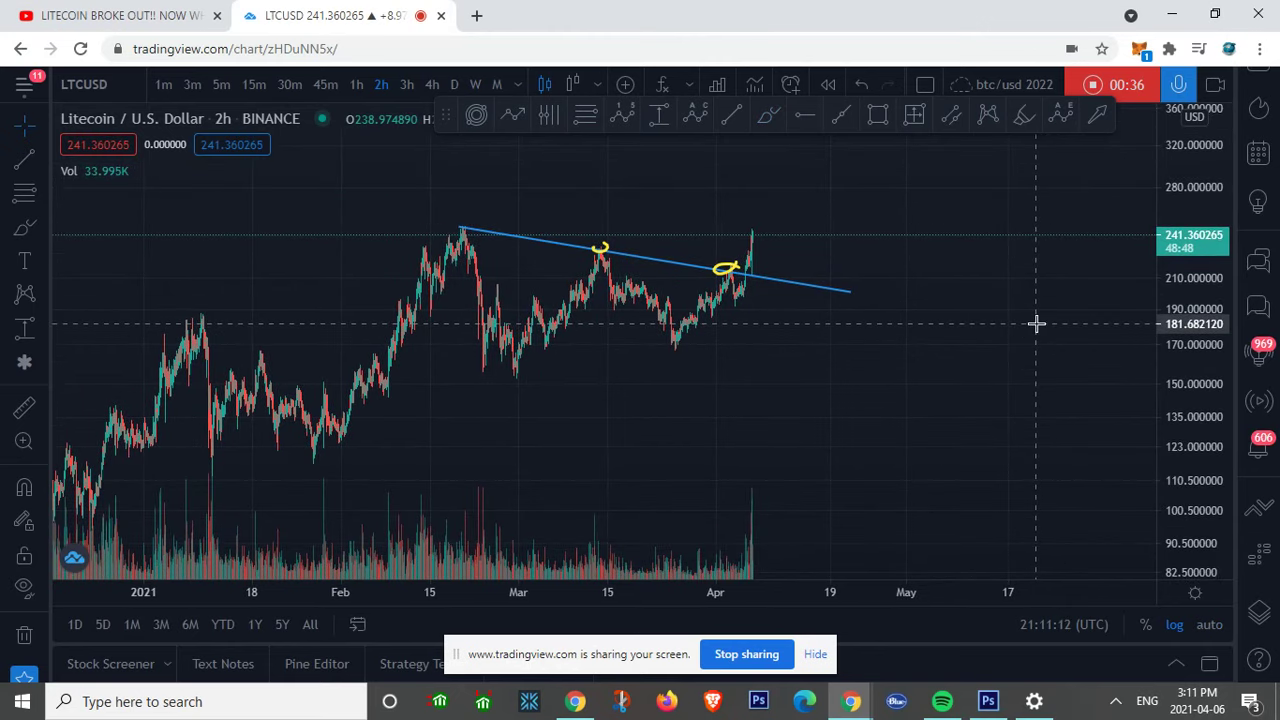
pyautogui.scroll(2, 1036, 324)
pyautogui.moveTo(1196, 384); pyautogui.dragTo(1134, 326)
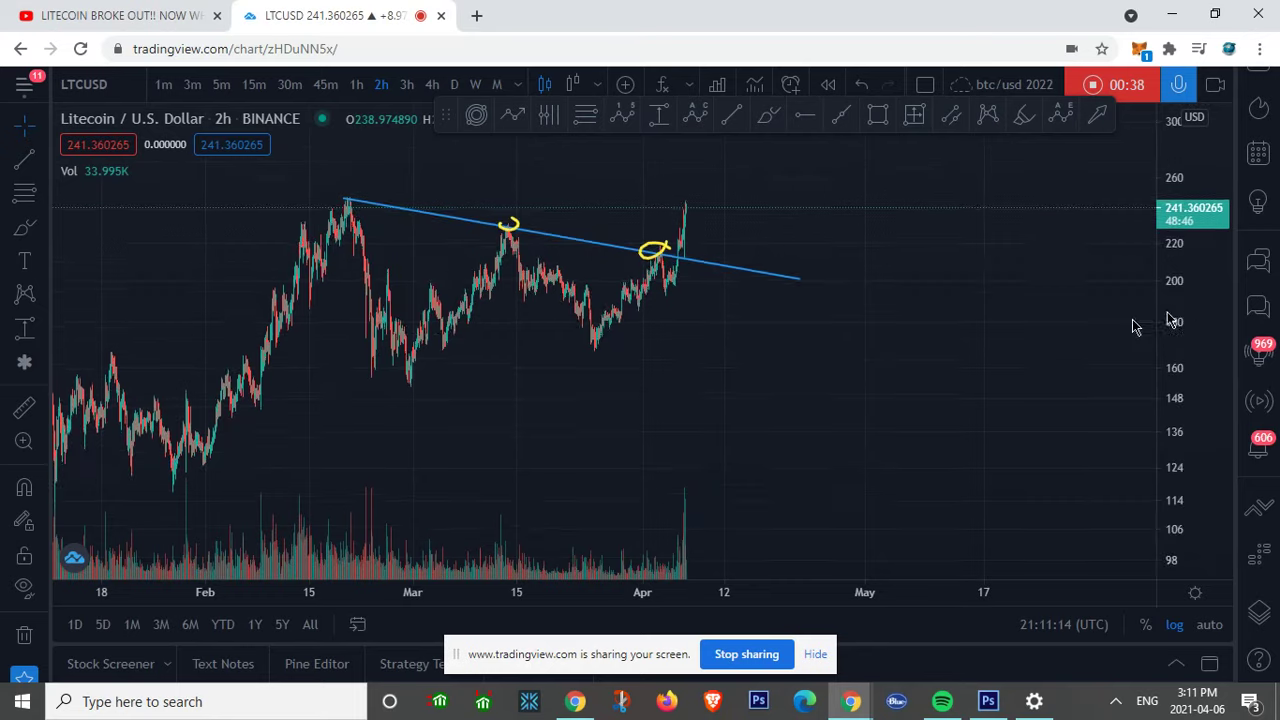
pyautogui.moveTo(979, 350); pyautogui.dragTo(1037, 411)
pyautogui.scroll(2, 526, 306)
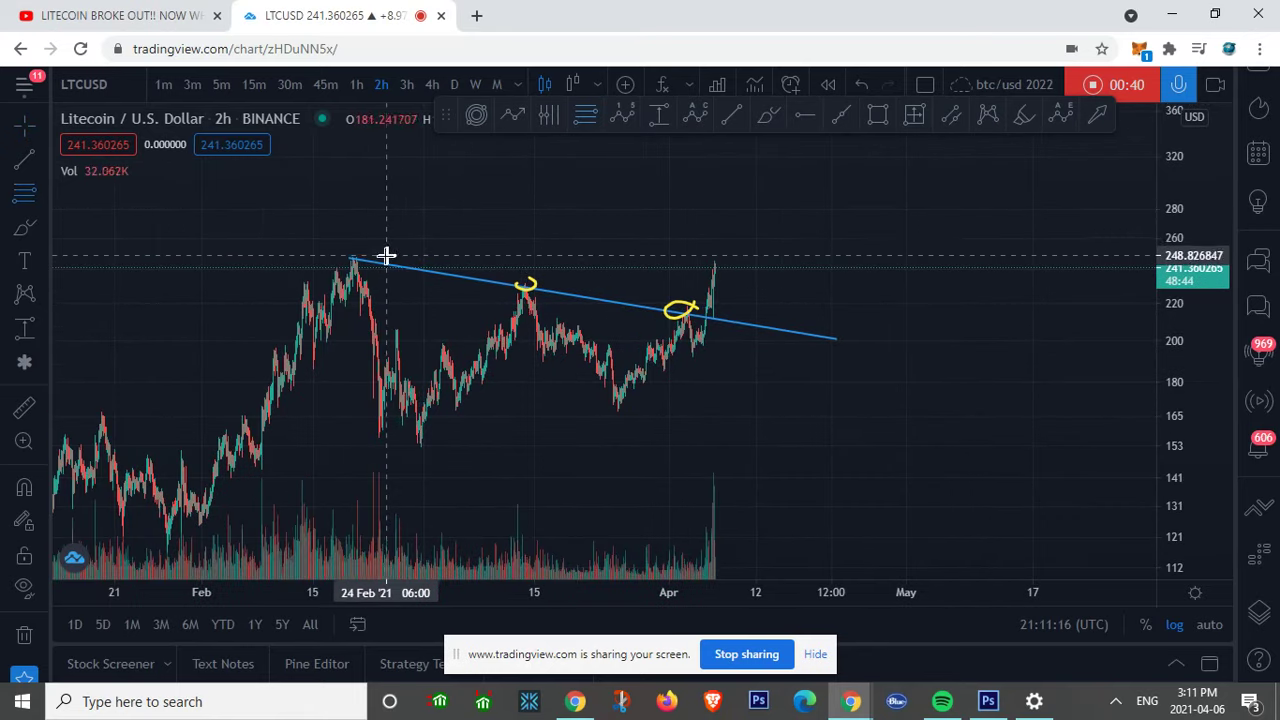
pyautogui.moveTo(374, 258); pyautogui.dragTo(851, 446)
# Draw a second Fibonacci retracement between the mid-March high at about 230.47 and the late-March low at about 166.39.
pyautogui.click(506, 304)
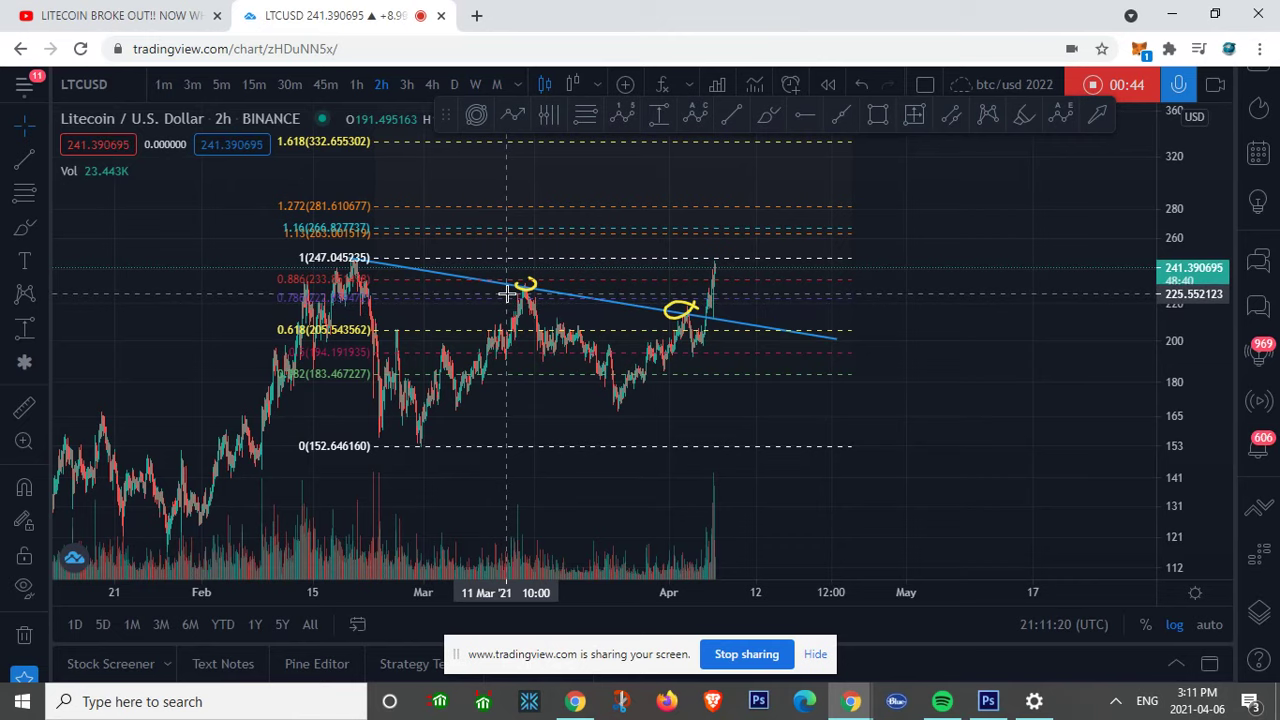
pyautogui.moveTo(500, 285)
pyautogui.mouseDown()
pyautogui.moveTo(1014, 429)
pyautogui.moveTo(972, 412)
pyautogui.mouseUp()
pyautogui.click(1223, 353)
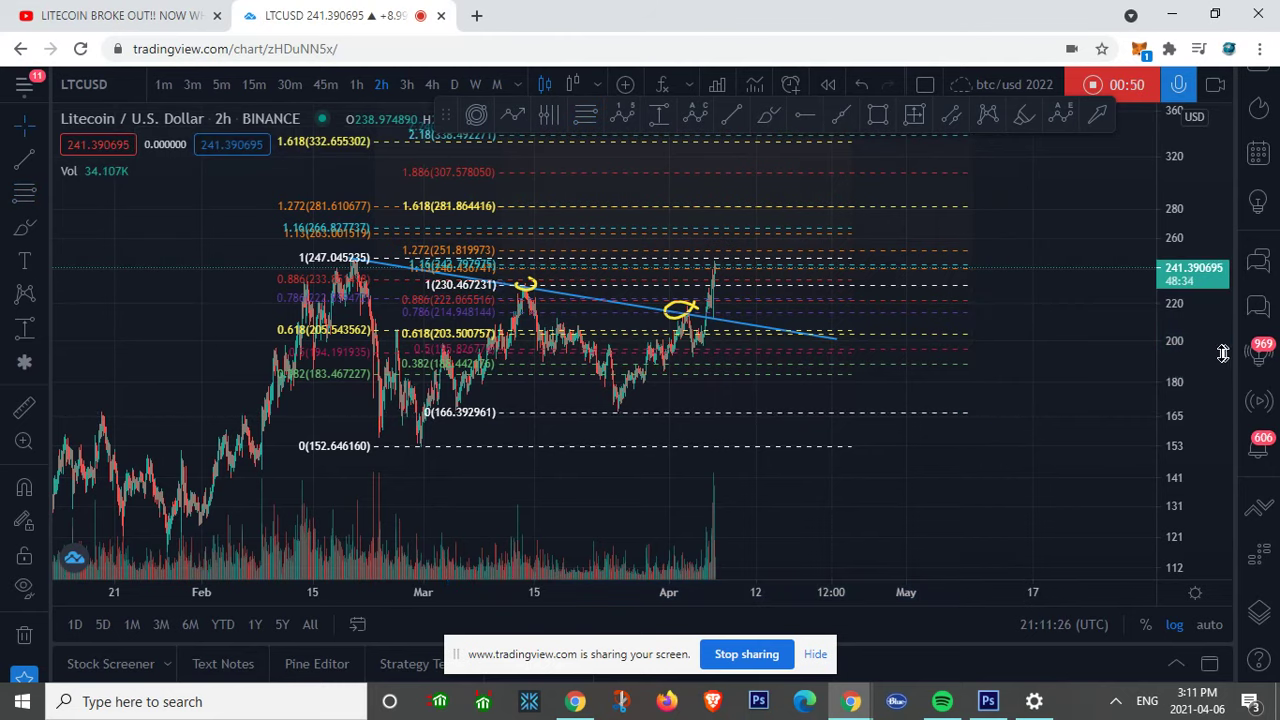
pyautogui.moveTo(1200, 340); pyautogui.dragTo(1103, 374)
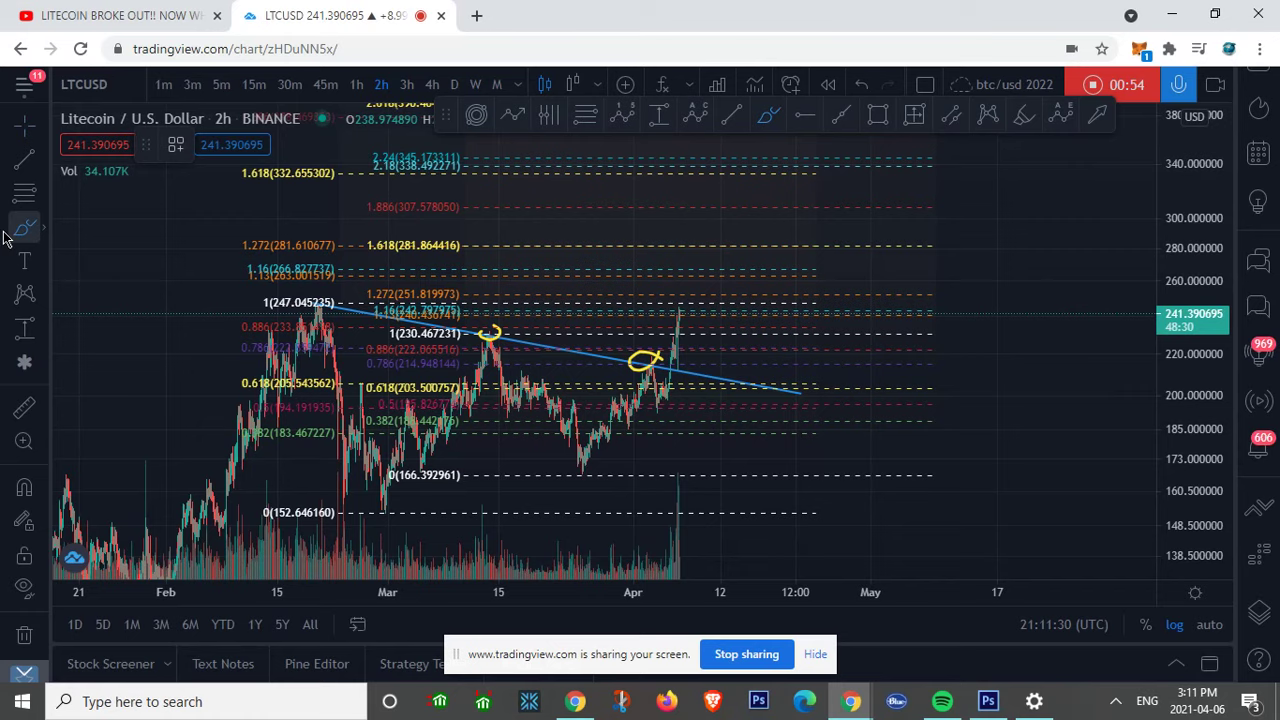
# Underline the 1.272 and 1.618 Fibonacci labels near 281 in yellow and brush a projected price path rising to that level.
pyautogui.moveTo(269, 250); pyautogui.dragTo(233, 251)
pyautogui.moveTo(403, 250); pyautogui.dragTo(371, 250)
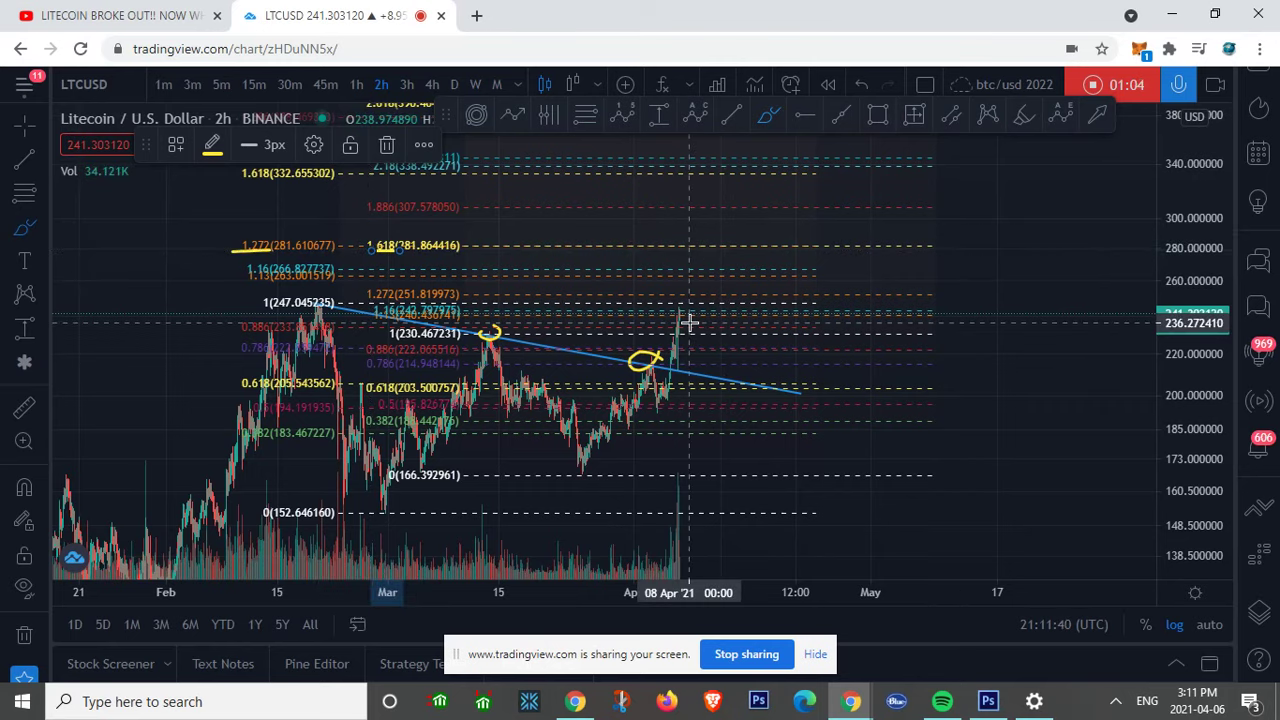
pyautogui.moveTo(683, 322)
pyautogui.mouseDown()
pyautogui.moveTo(706, 317)
pyautogui.moveTo(737, 231)
pyautogui.moveTo(757, 300)
pyautogui.mouseUp()
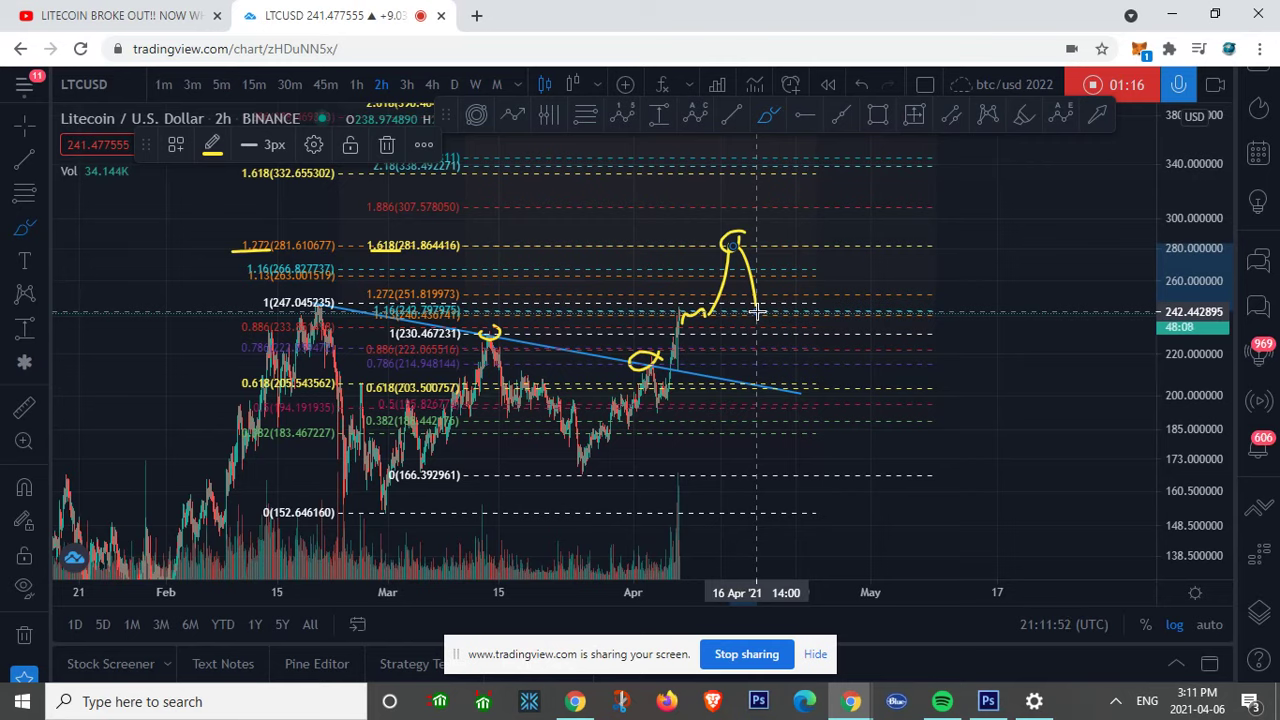
pyautogui.moveTo(757, 312)
pyautogui.mouseDown()
pyautogui.moveTo(820, 251)
pyautogui.moveTo(869, 140)
pyautogui.mouseUp()
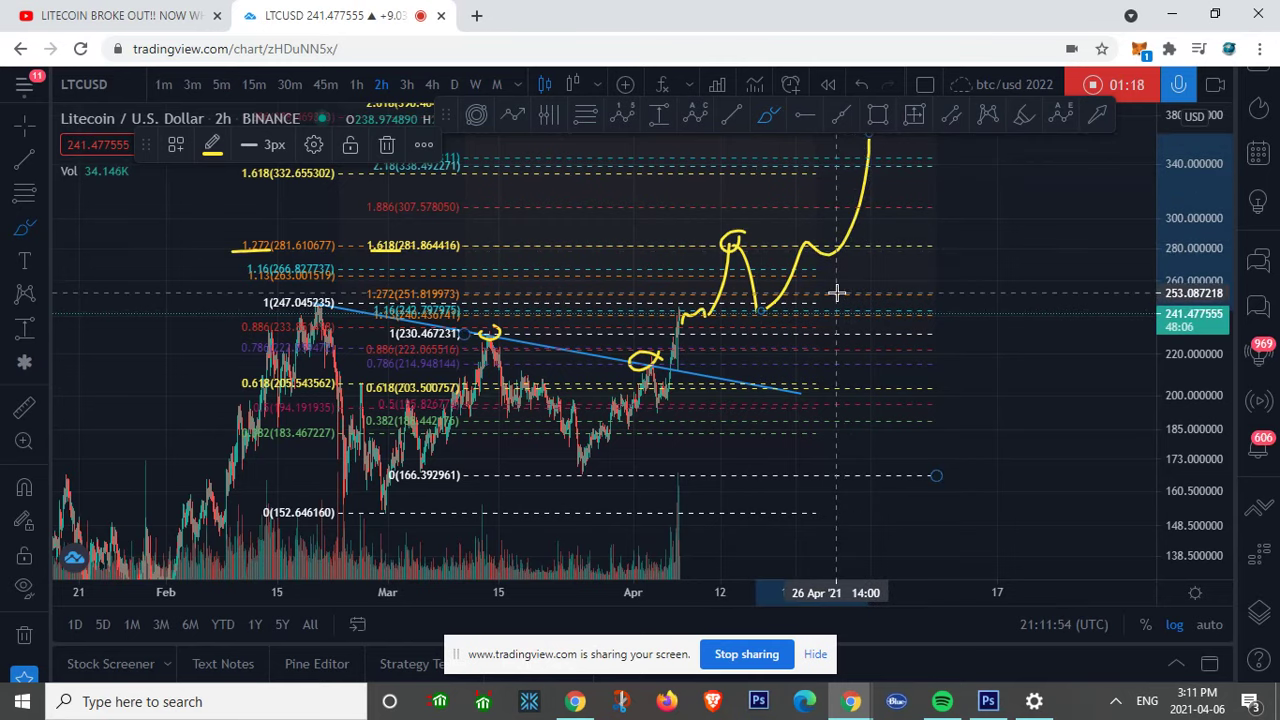
pyautogui.press('Delete')
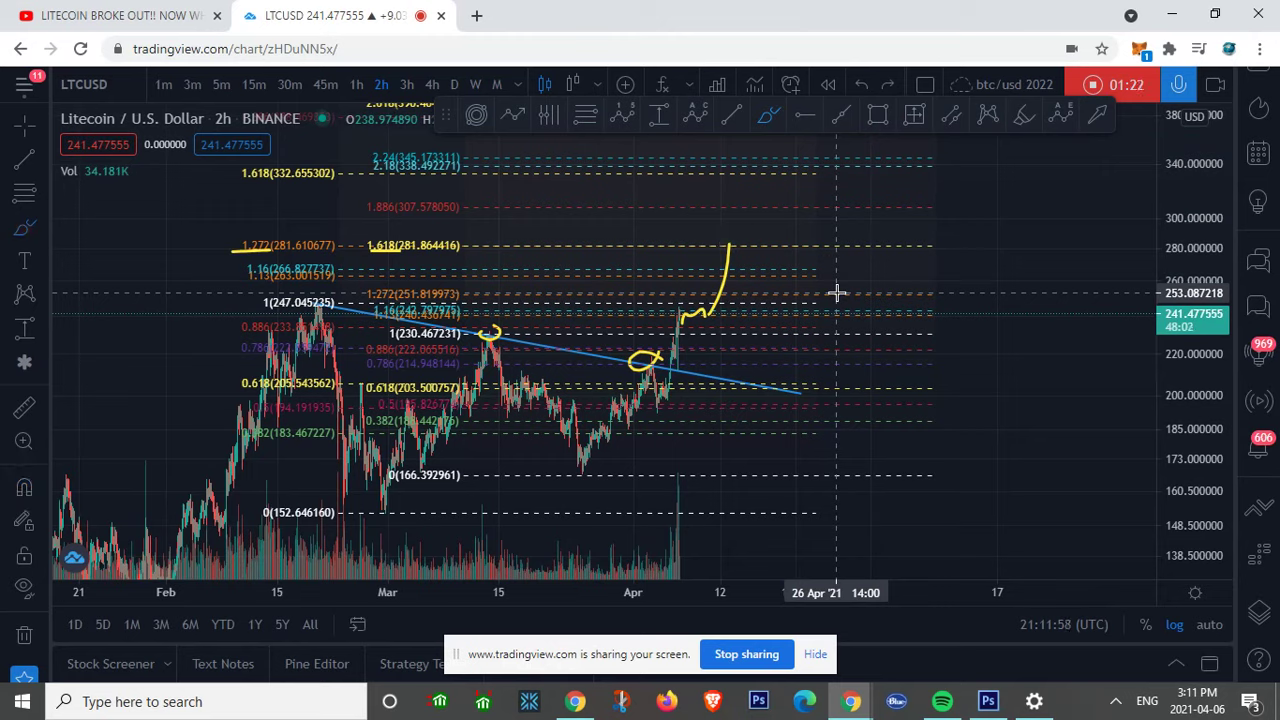
# Draw an XABCD pattern from the 20 Feb high through about 153.1, 228.8 and 164.0, ending at about 283.6 on 13 Apr.
pyautogui.click(25, 293)
pyautogui.click(318, 305)
pyautogui.click(386, 515)
pyautogui.click(490, 334)
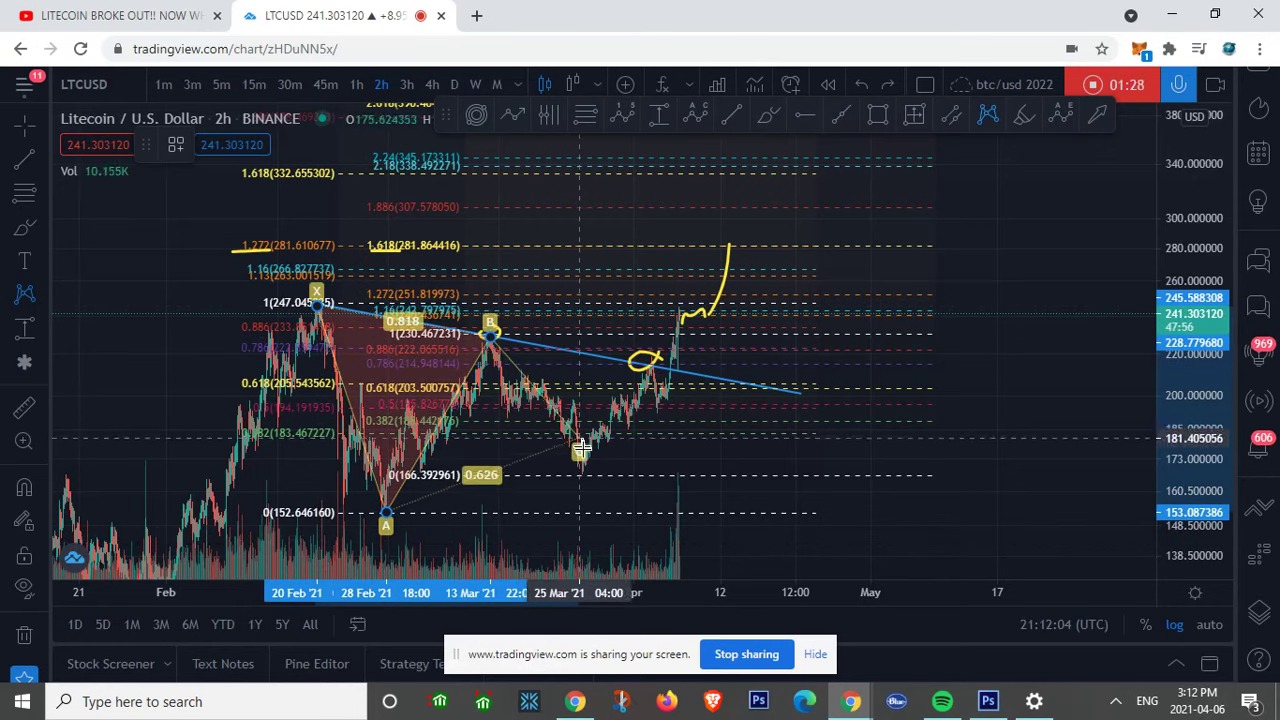
pyautogui.click(593, 483)
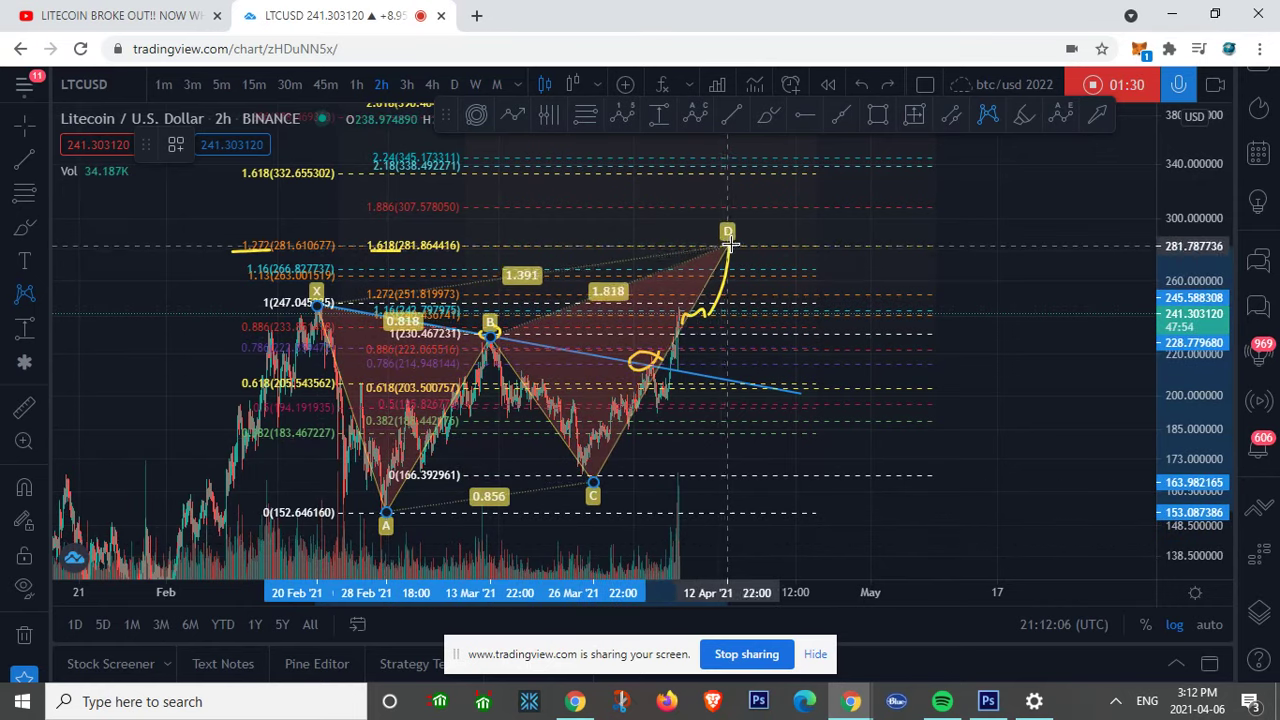
pyautogui.click(728, 243)
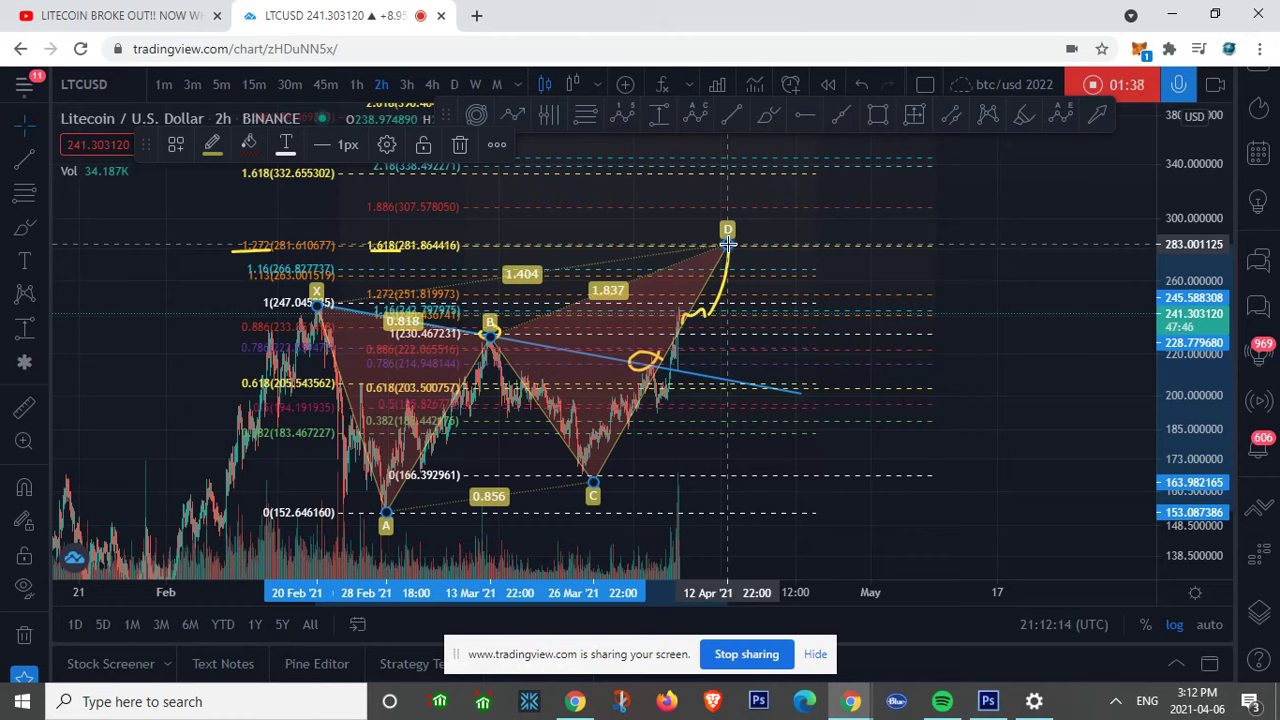
pyautogui.moveTo(728, 246); pyautogui.dragTo(731, 243)
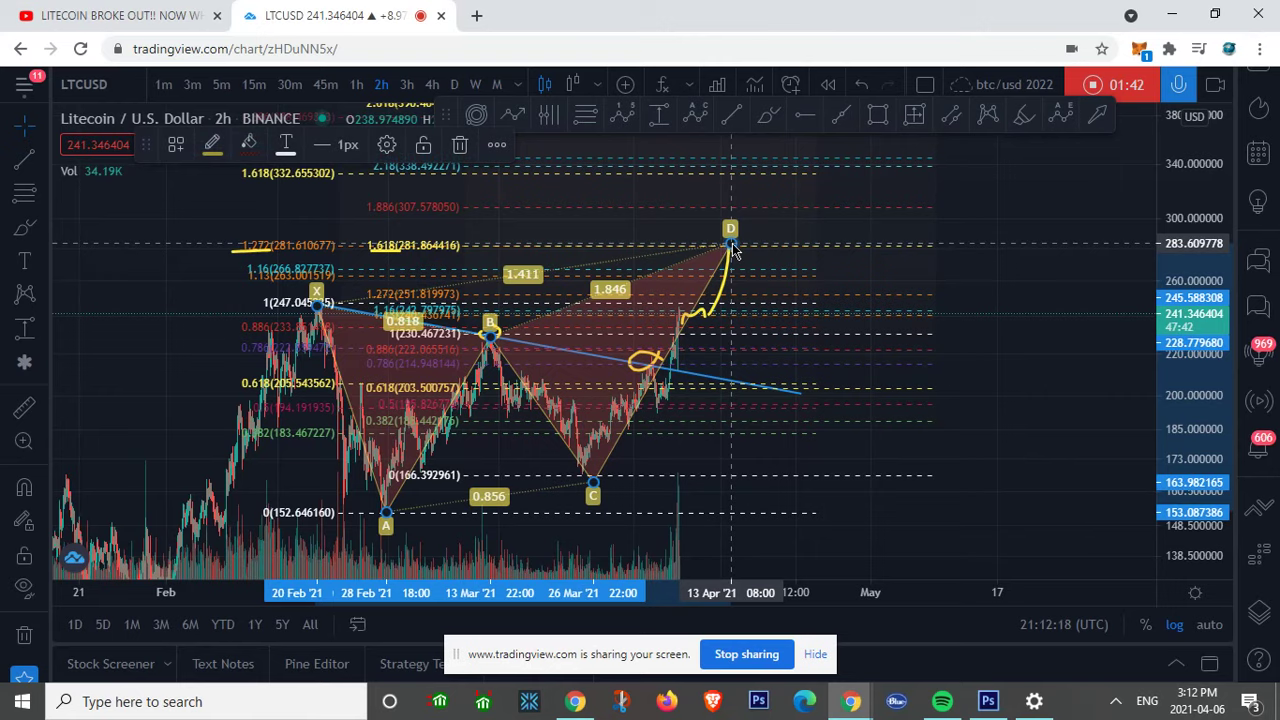
pyautogui.click(321, 206)
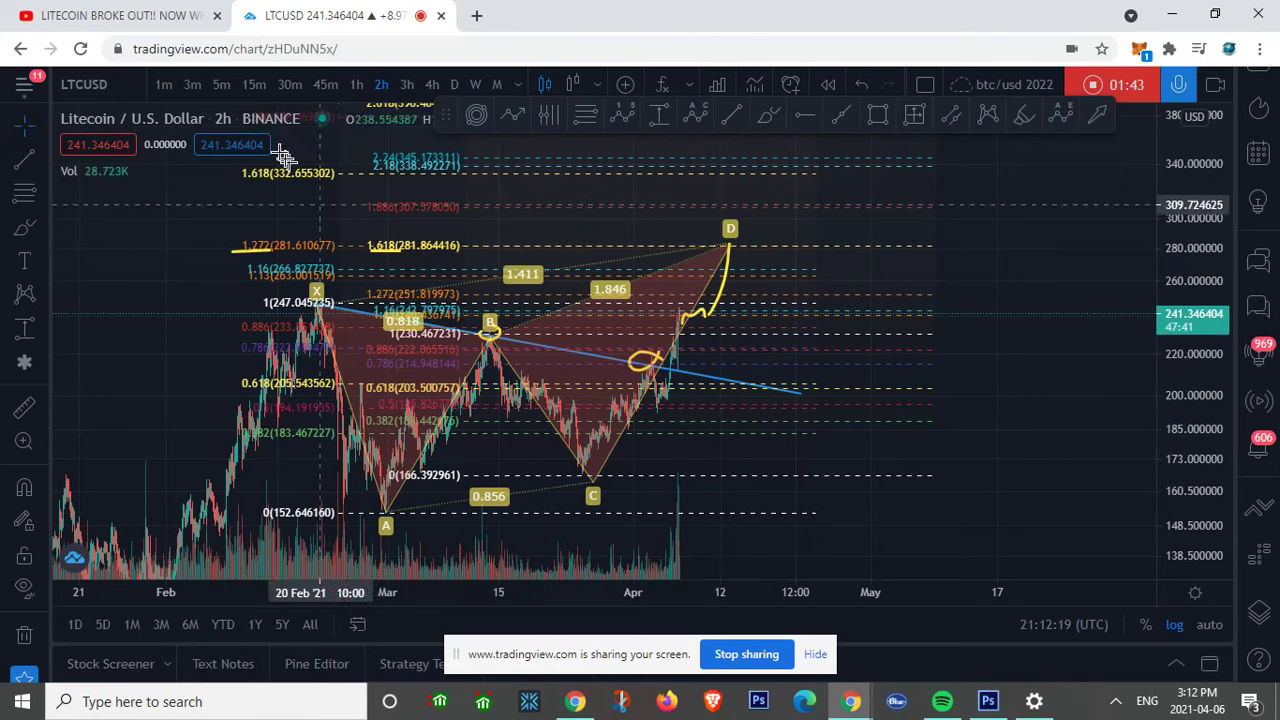
# Switch the chart to the 5-minute interval with automatic price scaling and consult the earlier Litecoin analysis video on YouTube.
pyautogui.click(224, 84)
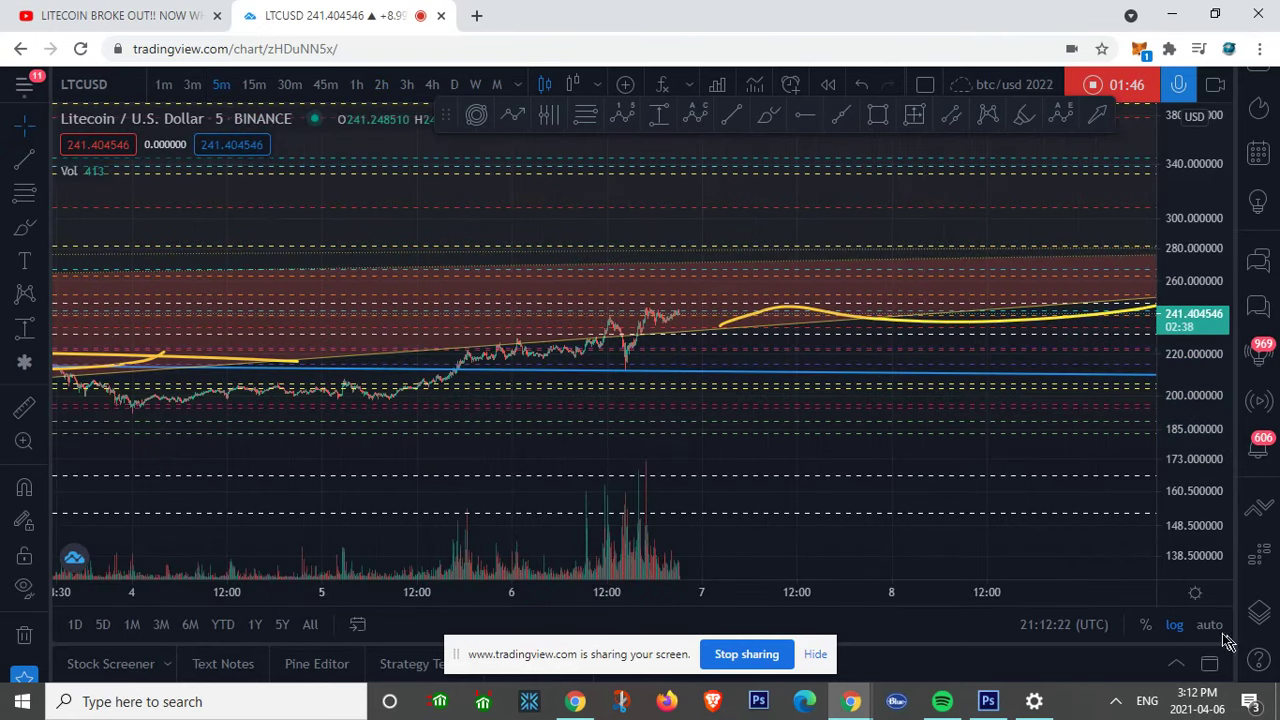
pyautogui.click(1211, 626)
pyautogui.scroll(-4, 668, 460)
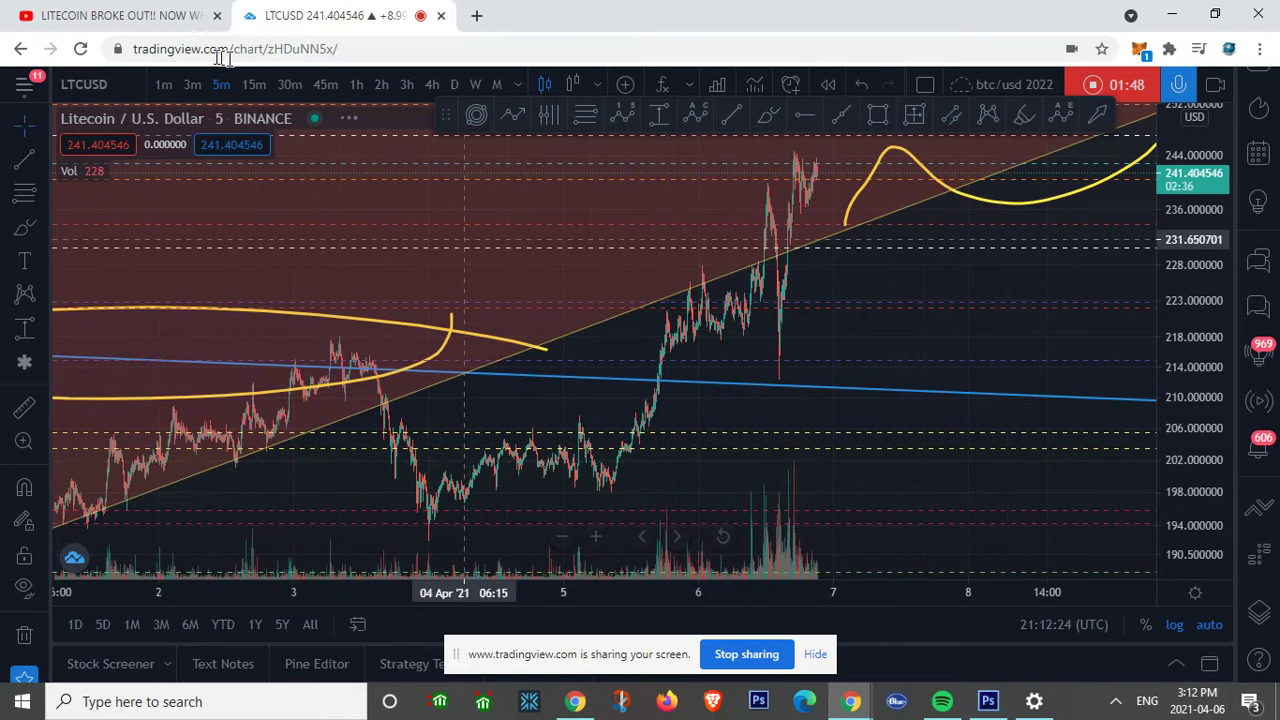
pyautogui.click(200, 18)
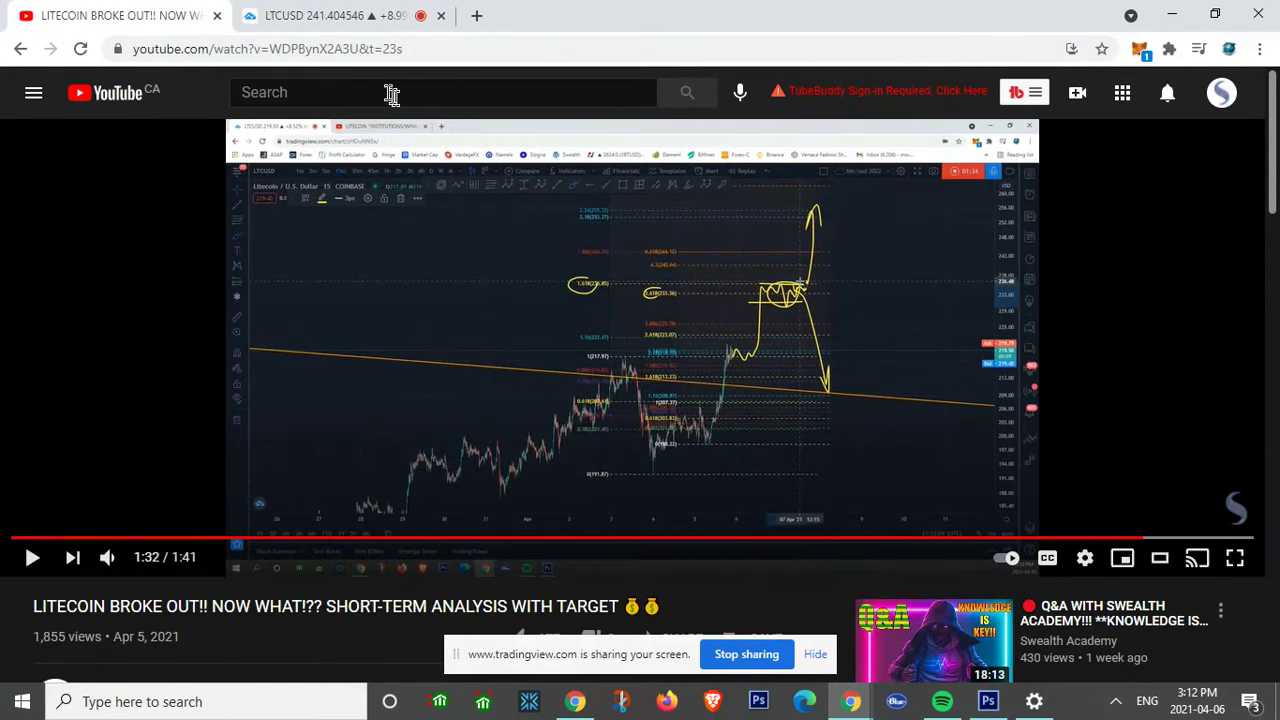
pyautogui.click(345, 16)
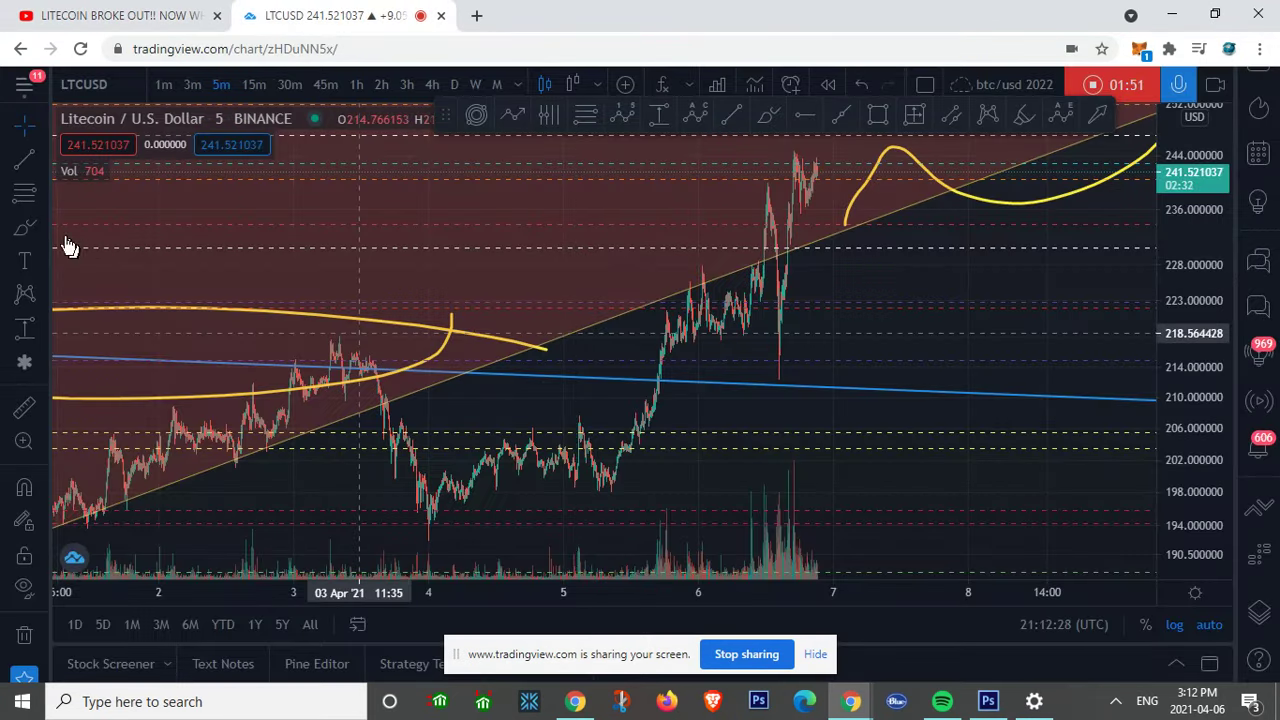
# Draw an XABCD pattern from the 3 April high at about 217.7 through 192.5, 207.7 and 197.8 to about 238.9.
pyautogui.click(14, 292)
pyautogui.click(351, 340)
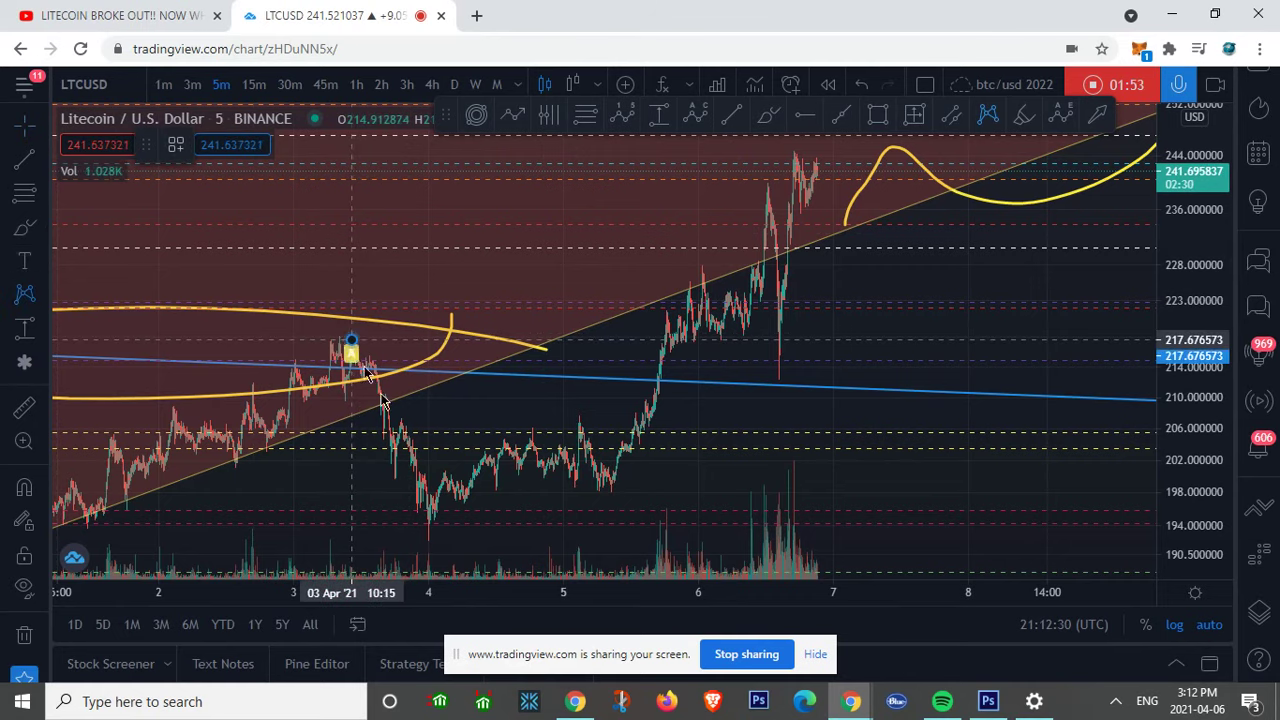
pyautogui.click(418, 540)
pyautogui.click(534, 414)
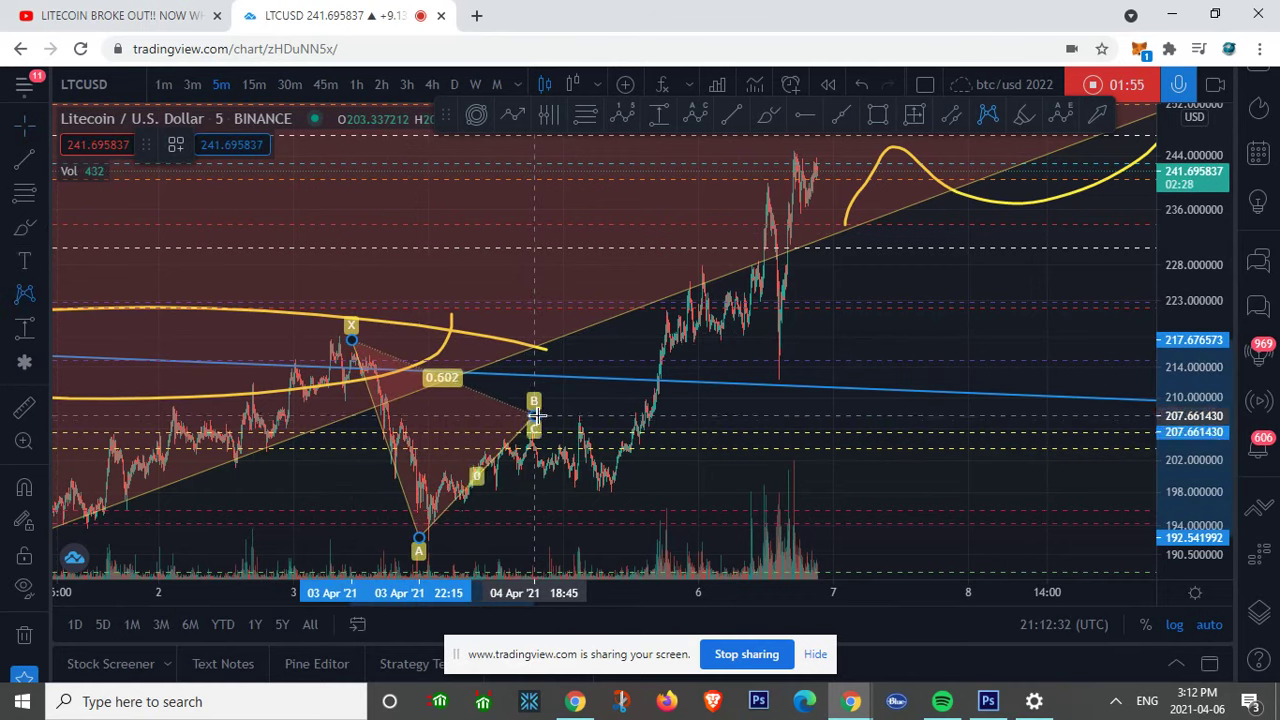
pyautogui.click(602, 494)
pyautogui.click(692, 268)
pyautogui.click(762, 189)
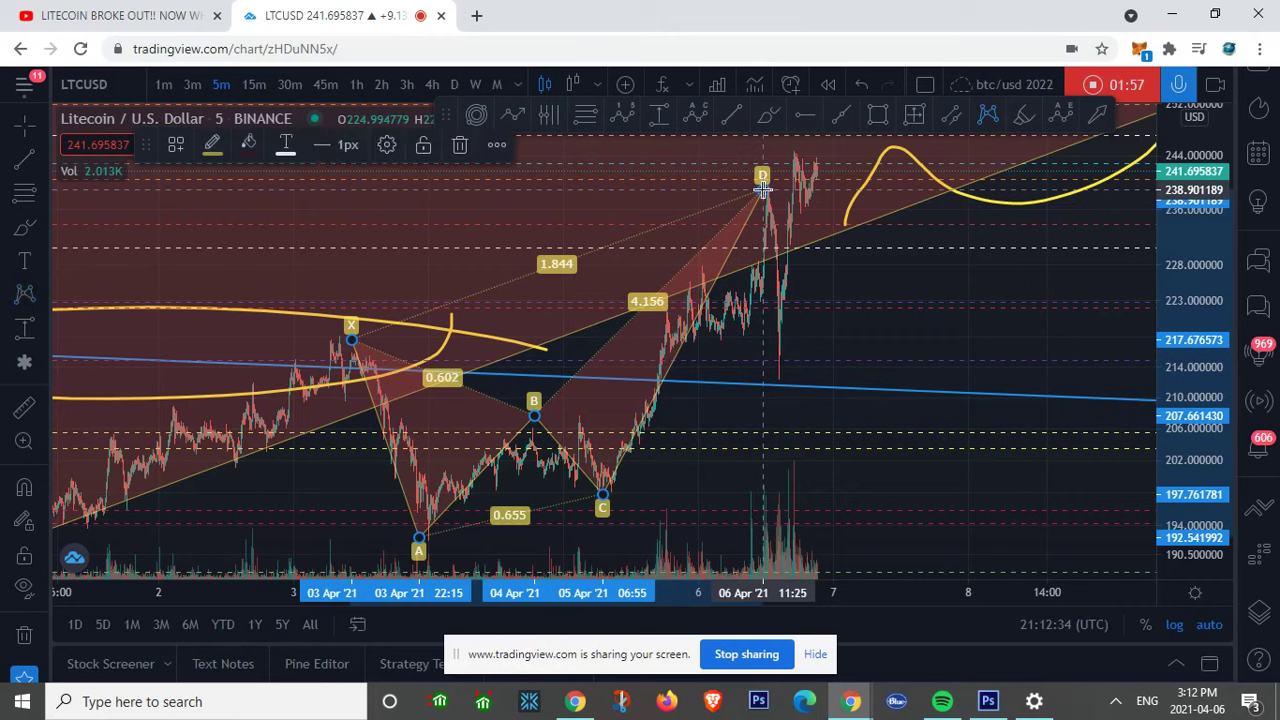
# Circle point D of the 5-minute pattern in yellow and brush a line from it down along the drop to about 214.
pyautogui.click(25, 228)
pyautogui.moveTo(766, 174); pyautogui.dragTo(788, 351)
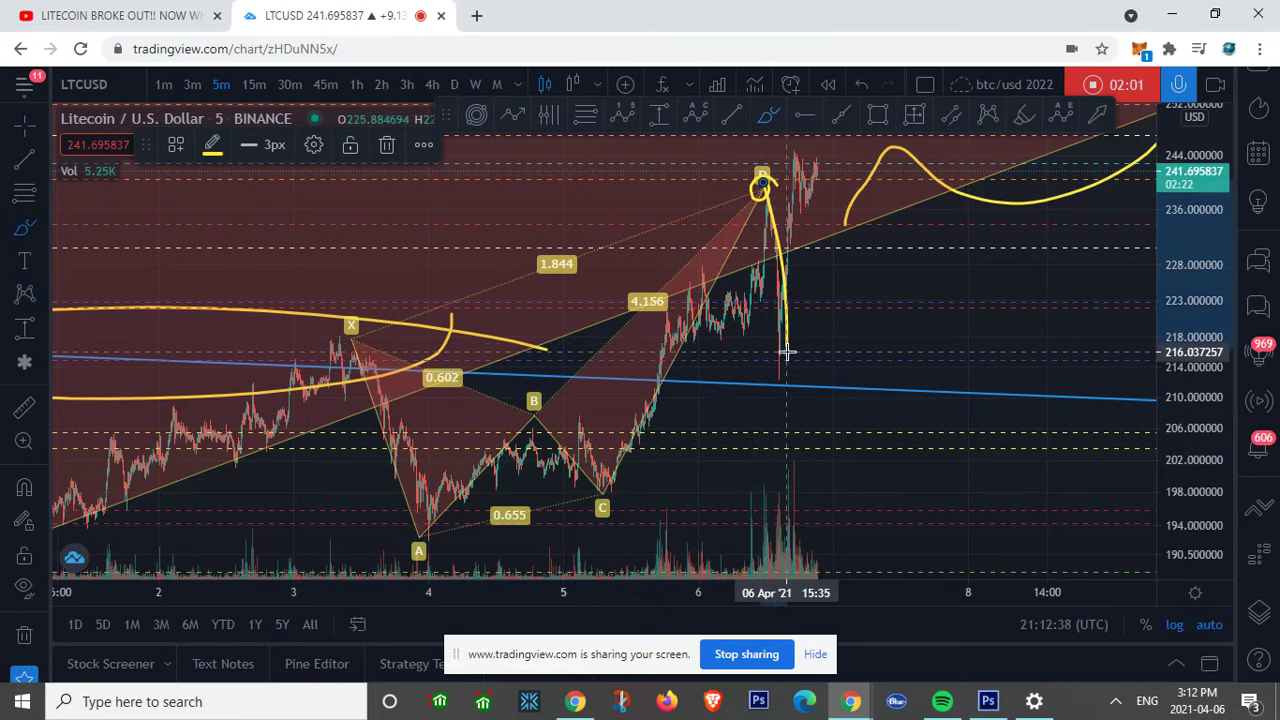
pyautogui.hotkey('ctrl', 'z')
pyautogui.click(763, 186)
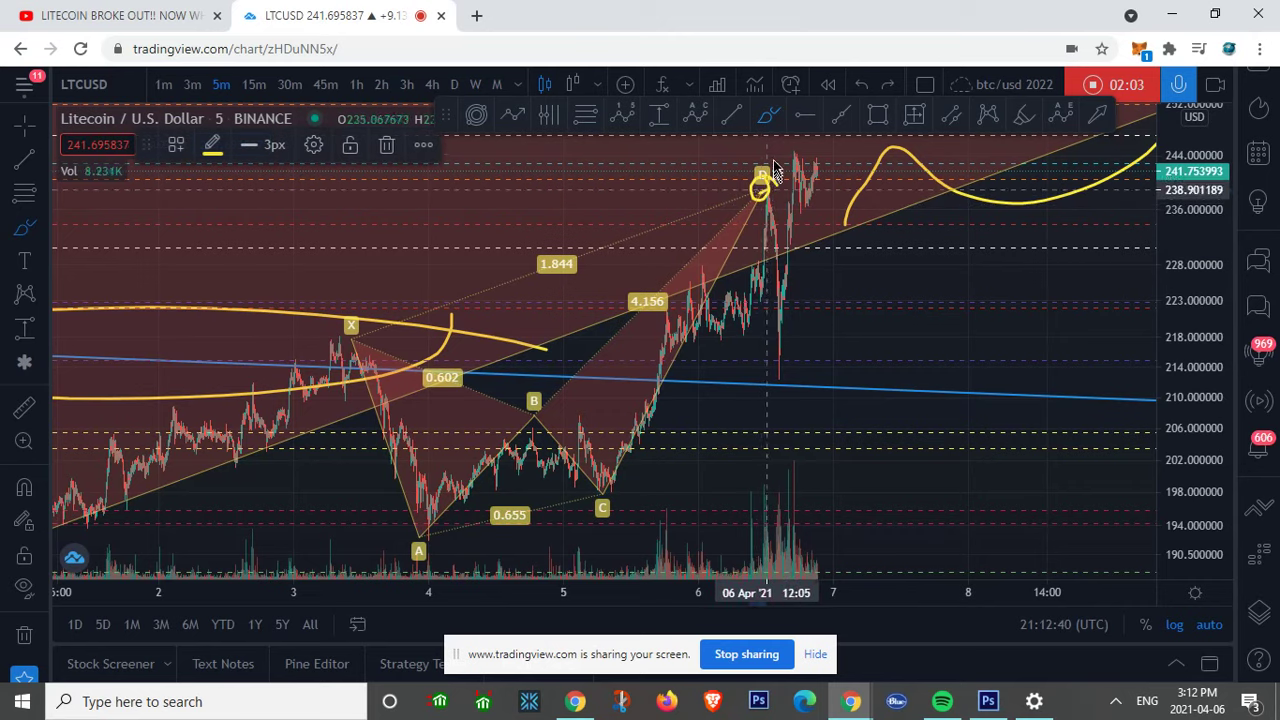
pyautogui.moveTo(768, 190); pyautogui.dragTo(777, 362)
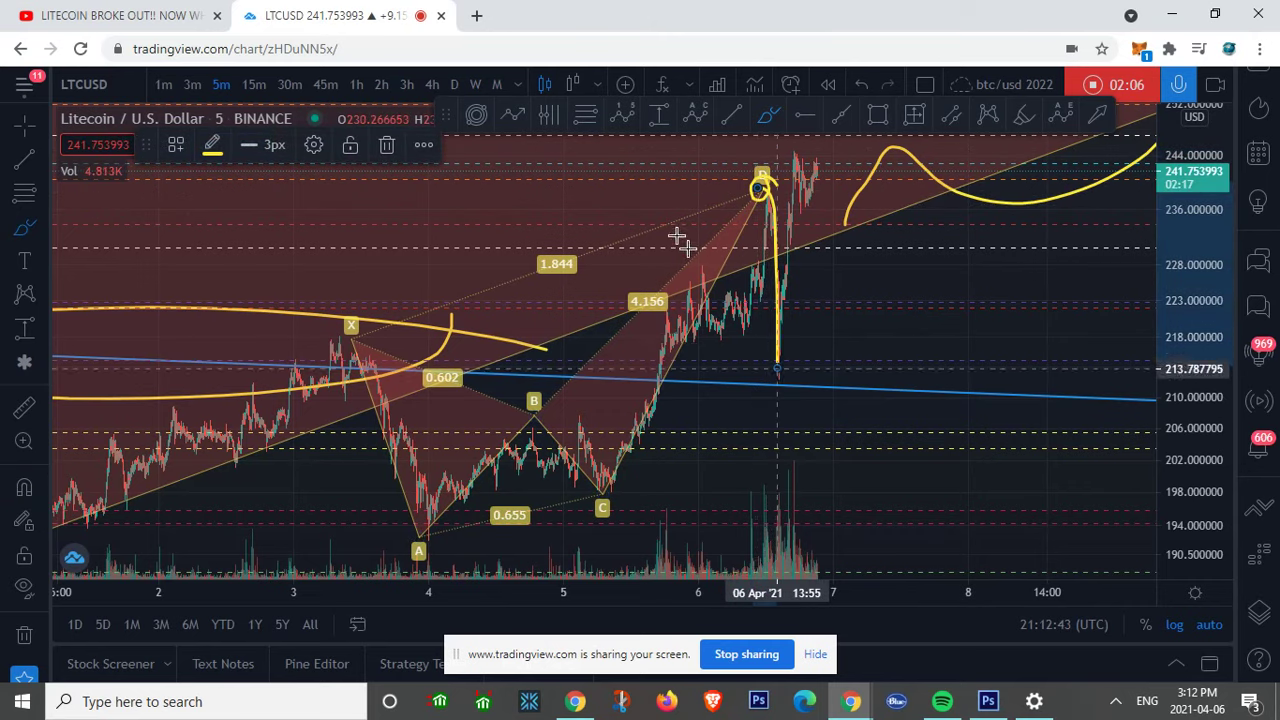
# Switch the chart to the 4-hour interval and bring the latest April price action into view.
pyautogui.click(430, 86)
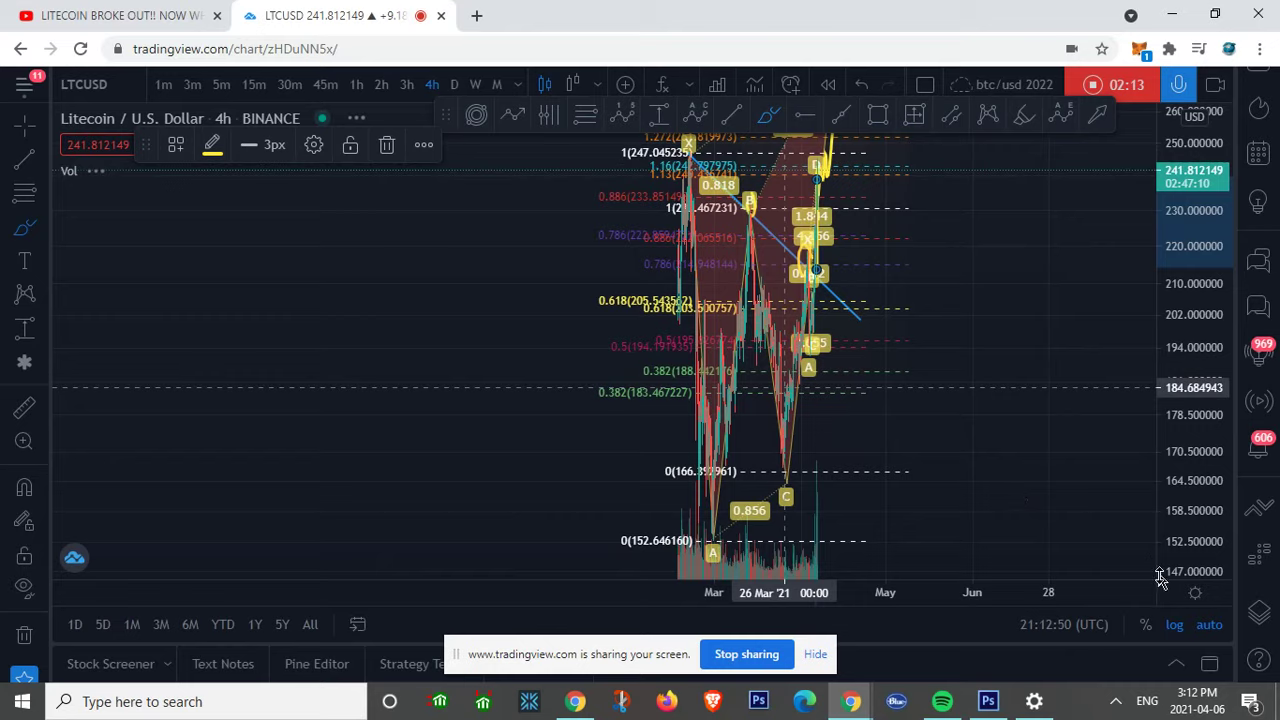
pyautogui.scroll(-5, 903, 349)
pyautogui.scroll(3, 903, 349)
pyautogui.scroll(4, 903, 349)
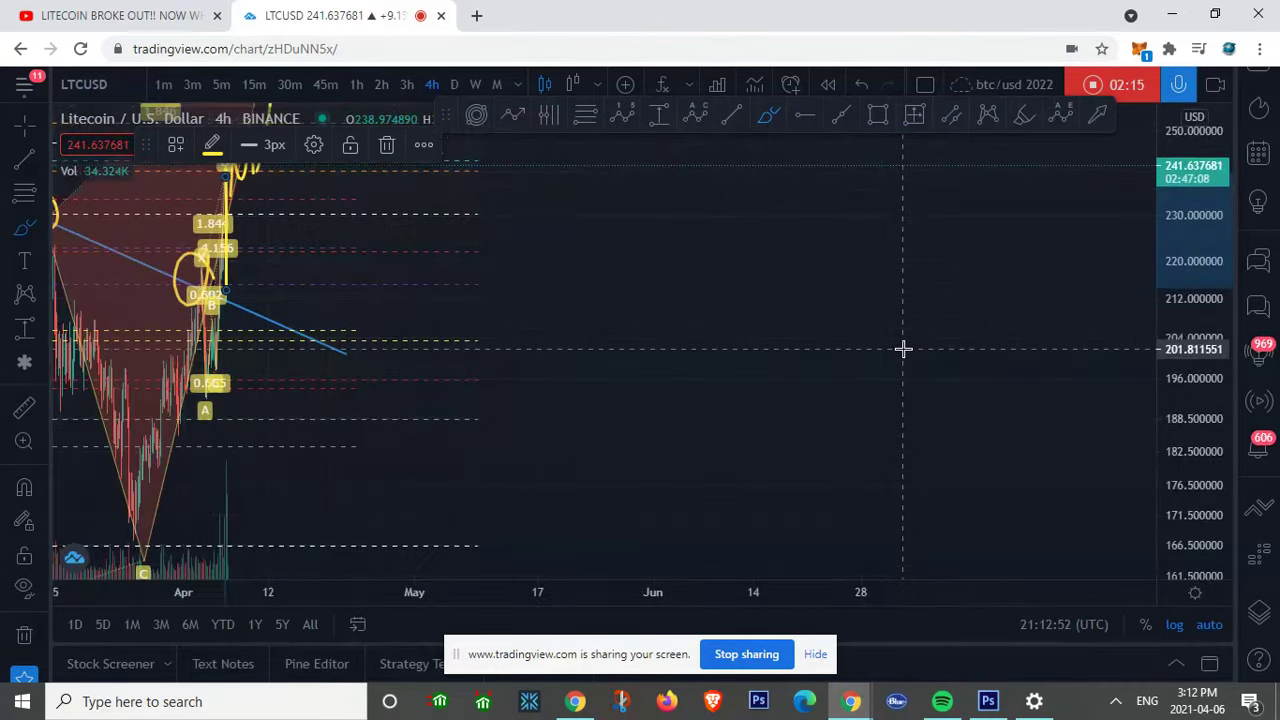
# Circle point D of the large pattern near 281 in yellow and brush a drop from it to about 245.
pyautogui.scroll(-4, 506, 374)
pyautogui.moveTo(391, 357); pyautogui.dragTo(646, 366)
pyautogui.scroll(4, 646, 366)
pyautogui.moveTo(1014, 238); pyautogui.dragTo(1049, 350)
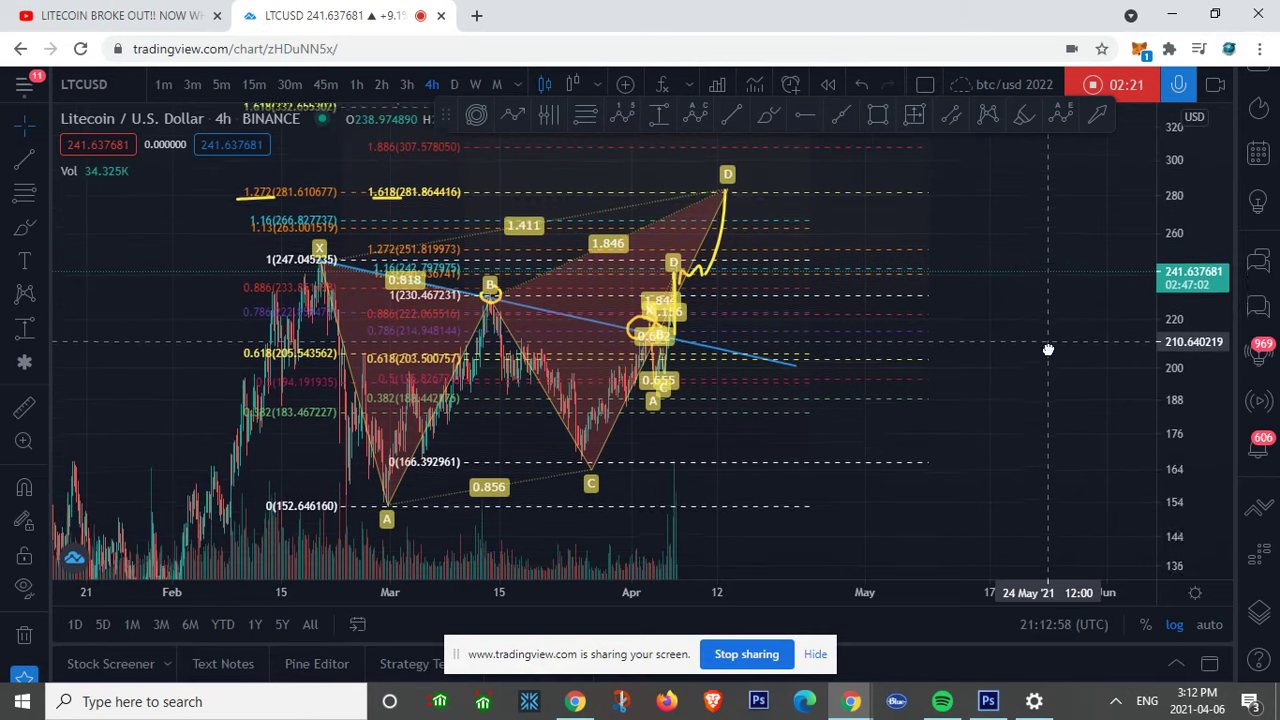
pyautogui.click(38, 228)
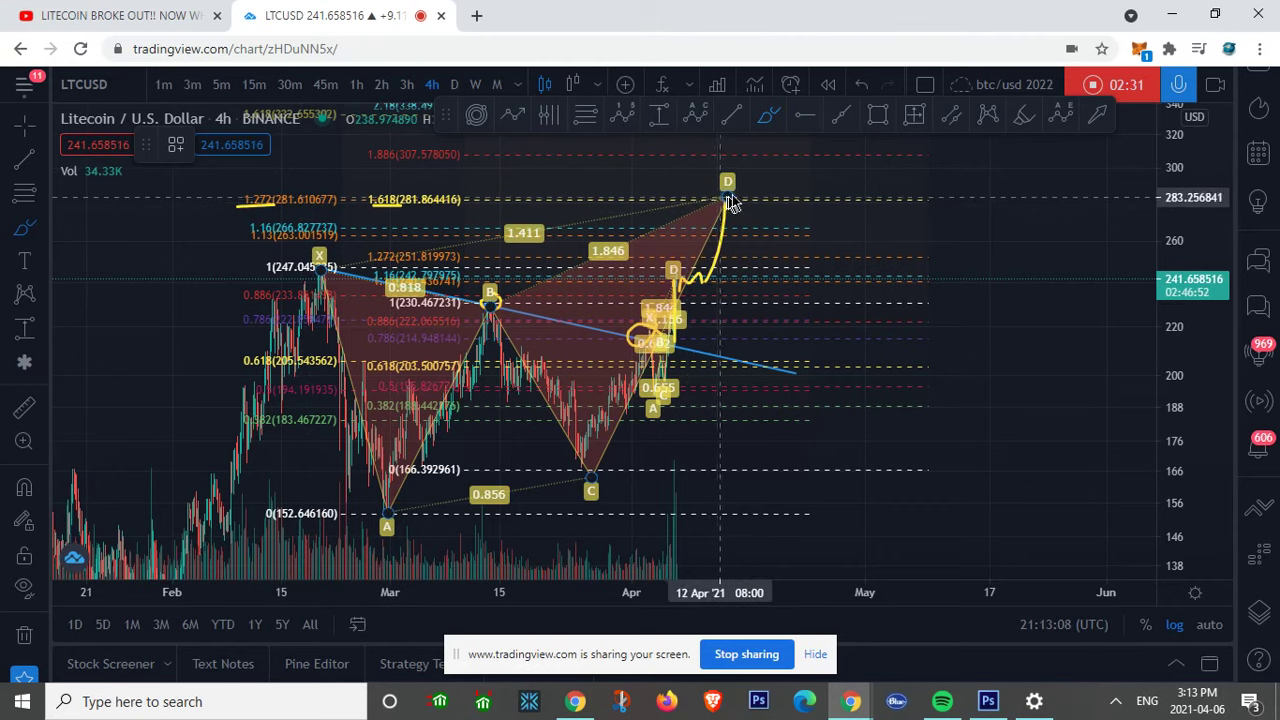
pyautogui.moveTo(732, 194); pyautogui.dragTo(735, 190)
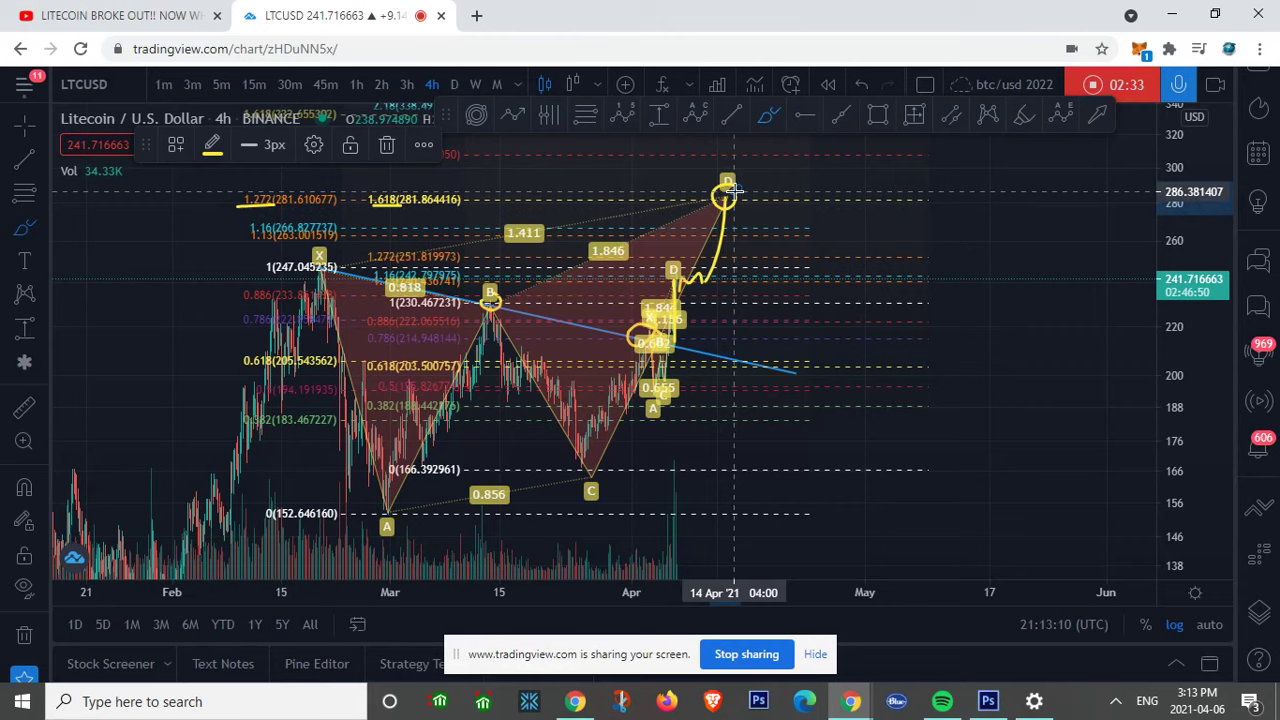
pyautogui.moveTo(742, 198); pyautogui.dragTo(752, 282)
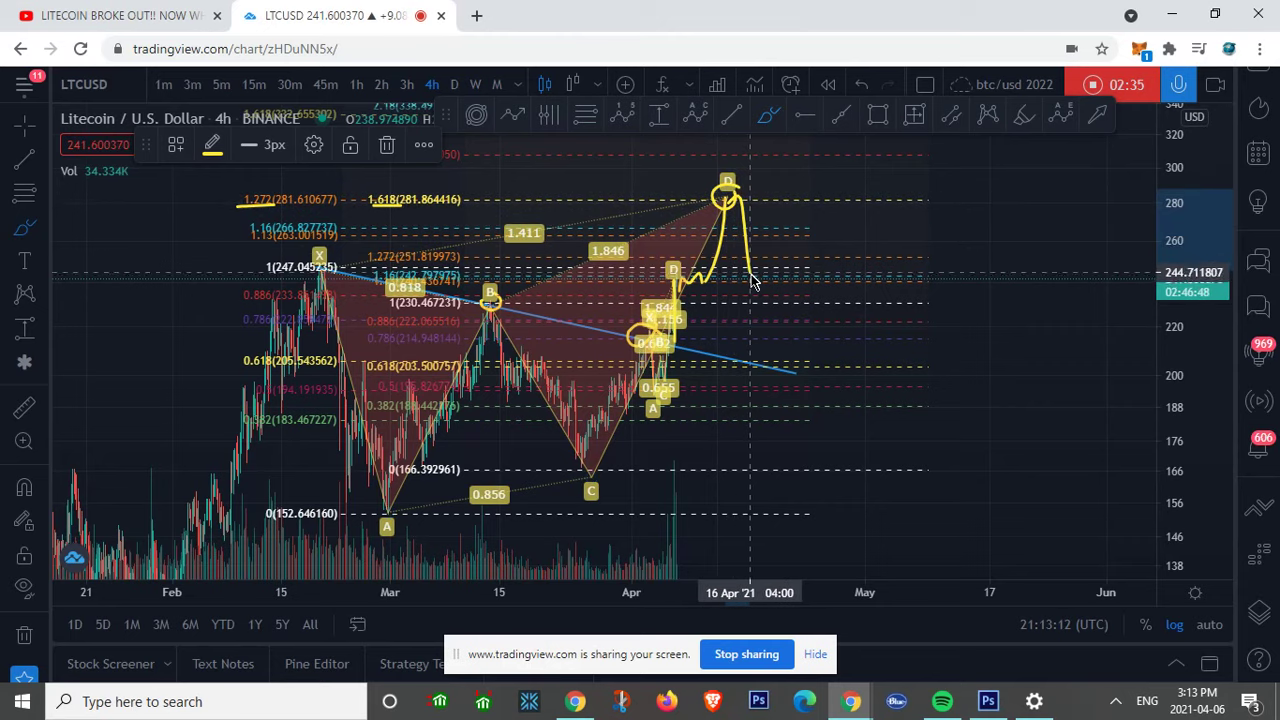
# Draw a thin rectangle zone at about 242 to 247, running from point X to early May.
pyautogui.click(44, 232)
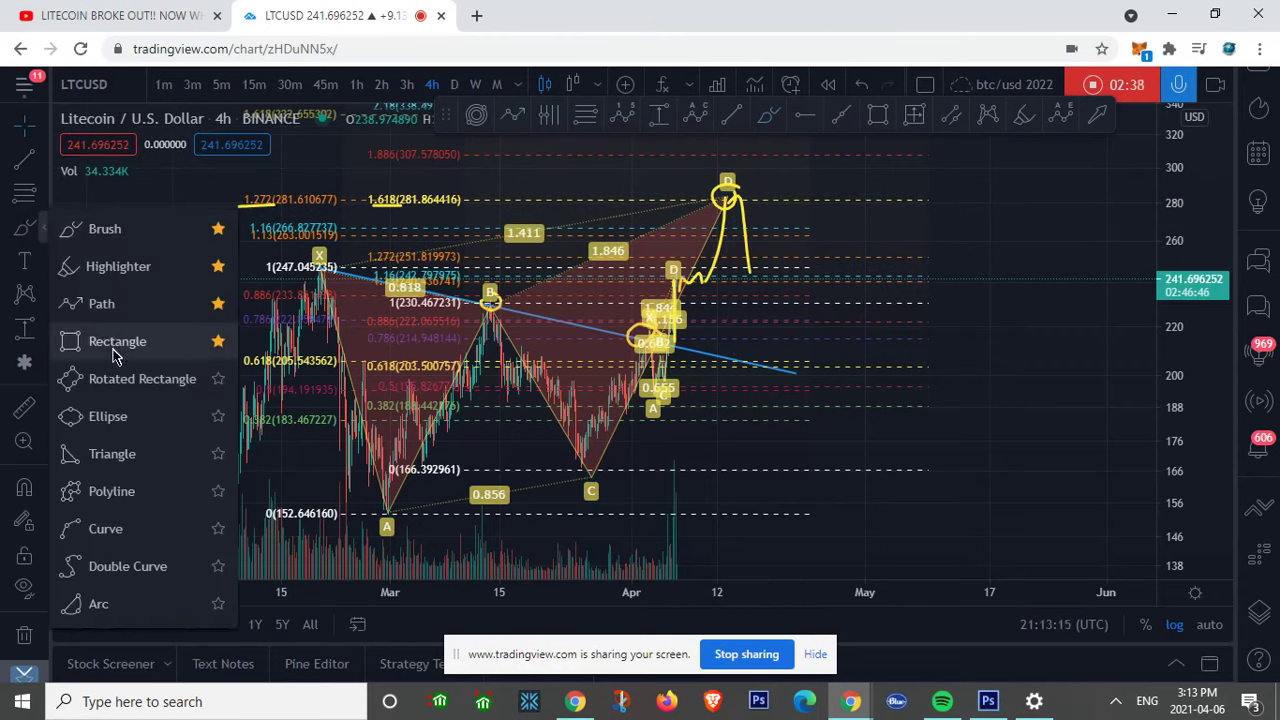
pyautogui.click(105, 340)
pyautogui.moveTo(306, 278); pyautogui.dragTo(872, 272)
# Brush a yellow bounce off the rectangle zone that continues the drop and rises to about 320.
pyautogui.click(48, 232)
pyautogui.click(90, 229)
pyautogui.moveTo(749, 271)
pyautogui.mouseDown()
pyautogui.moveTo(776, 280)
pyautogui.moveTo(814, 114)
pyautogui.mouseUp()
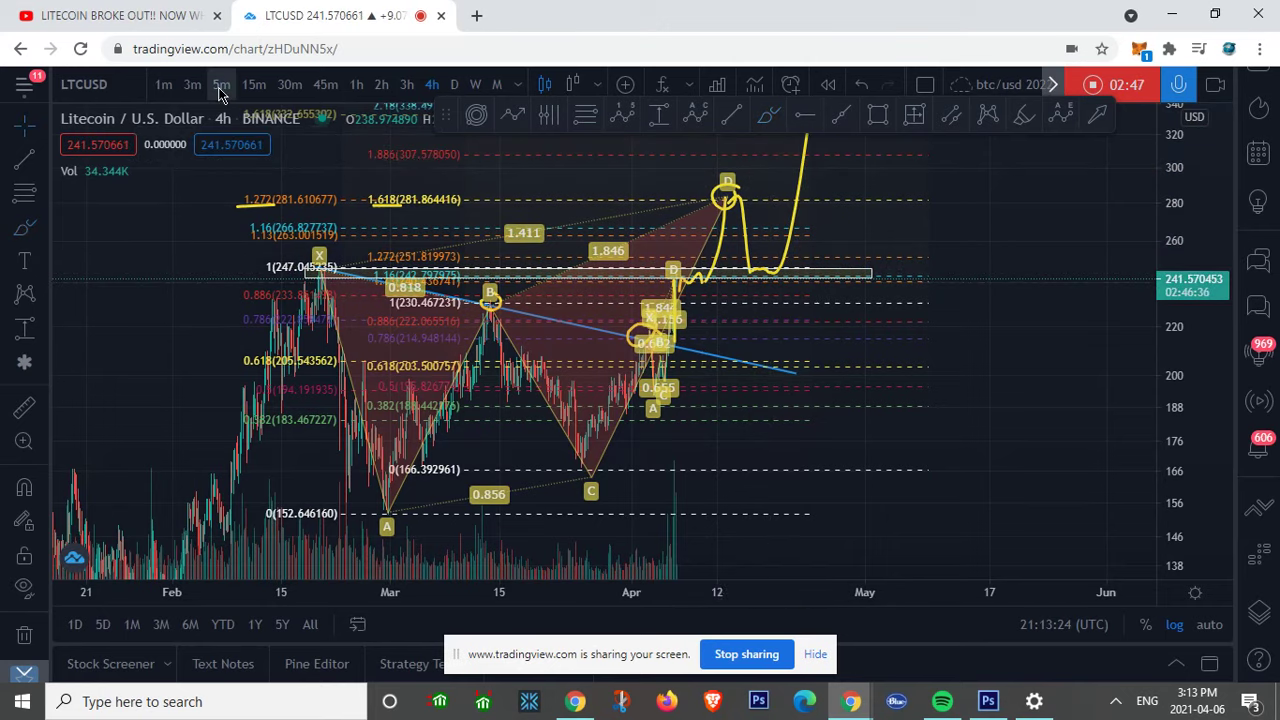
# On the 5-minute chart, brush the 6 April drop from point D and the rebound to above 244 in blue.
pyautogui.click(221, 84)
pyautogui.click(1214, 630)
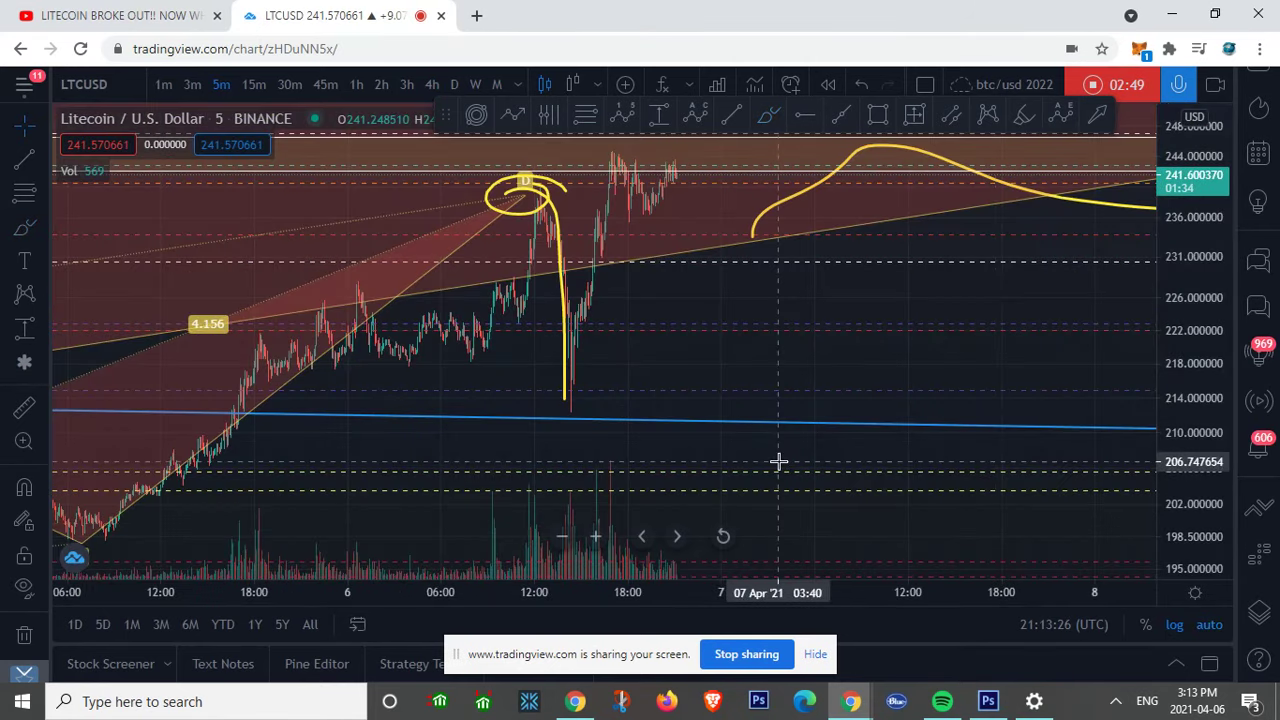
pyautogui.scroll(-3, 778, 461)
pyautogui.scroll(-2, 778, 460)
pyautogui.click(795, 300)
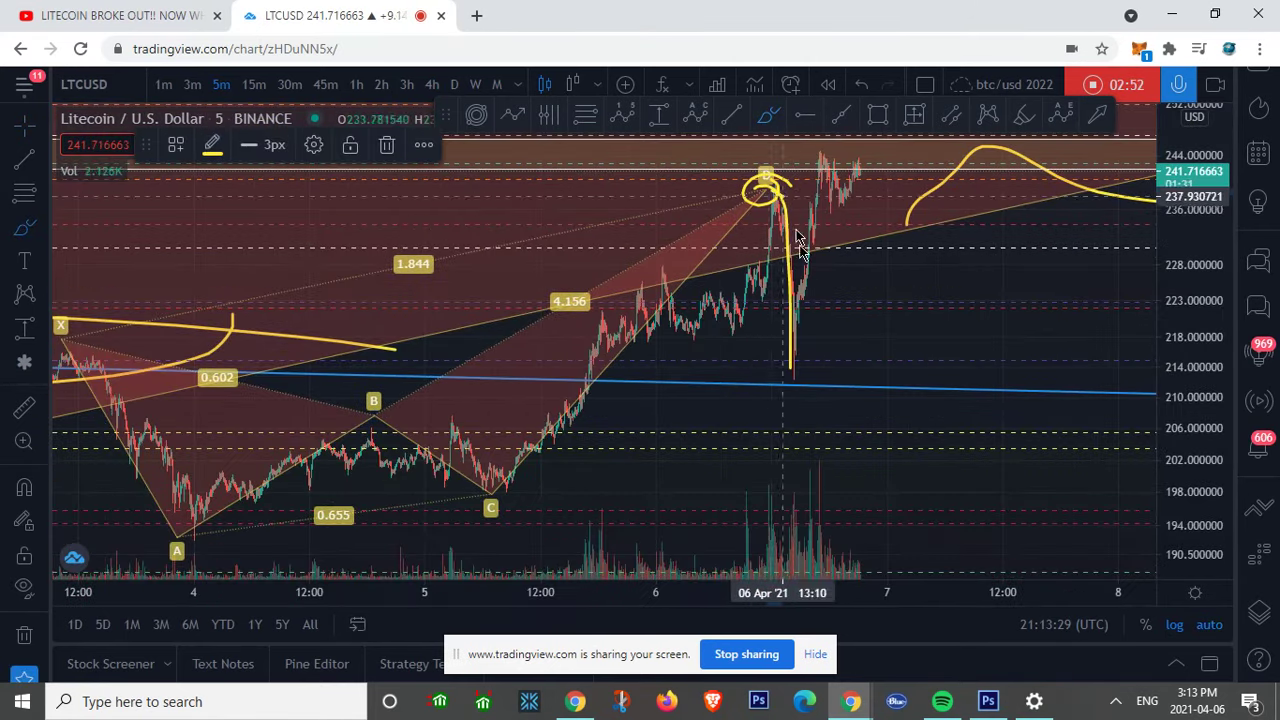
pyautogui.click(212, 144)
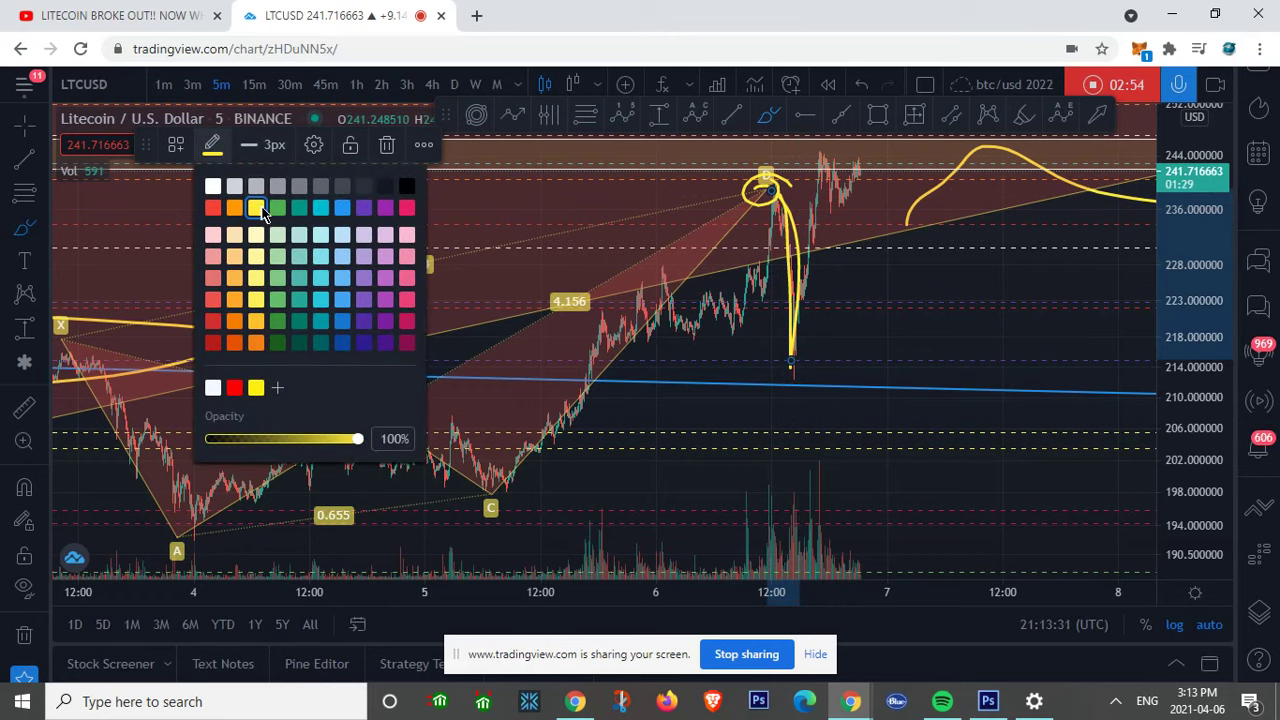
pyautogui.click(343, 207)
pyautogui.moveTo(790, 358)
pyautogui.mouseDown()
pyautogui.moveTo(809, 255)
pyautogui.moveTo(890, 125)
pyautogui.mouseUp()
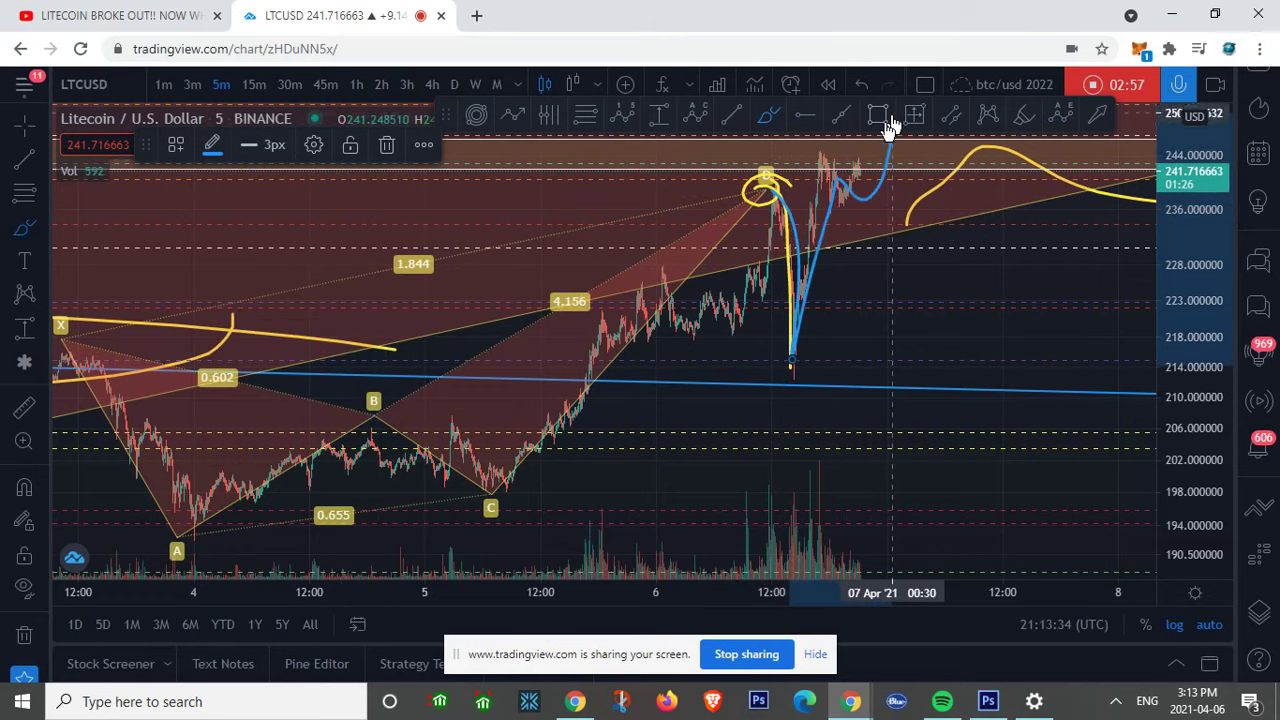
# Switch the chart to the 4-hour interval and frame the large pattern with room above point D.
pyautogui.click(432, 84)
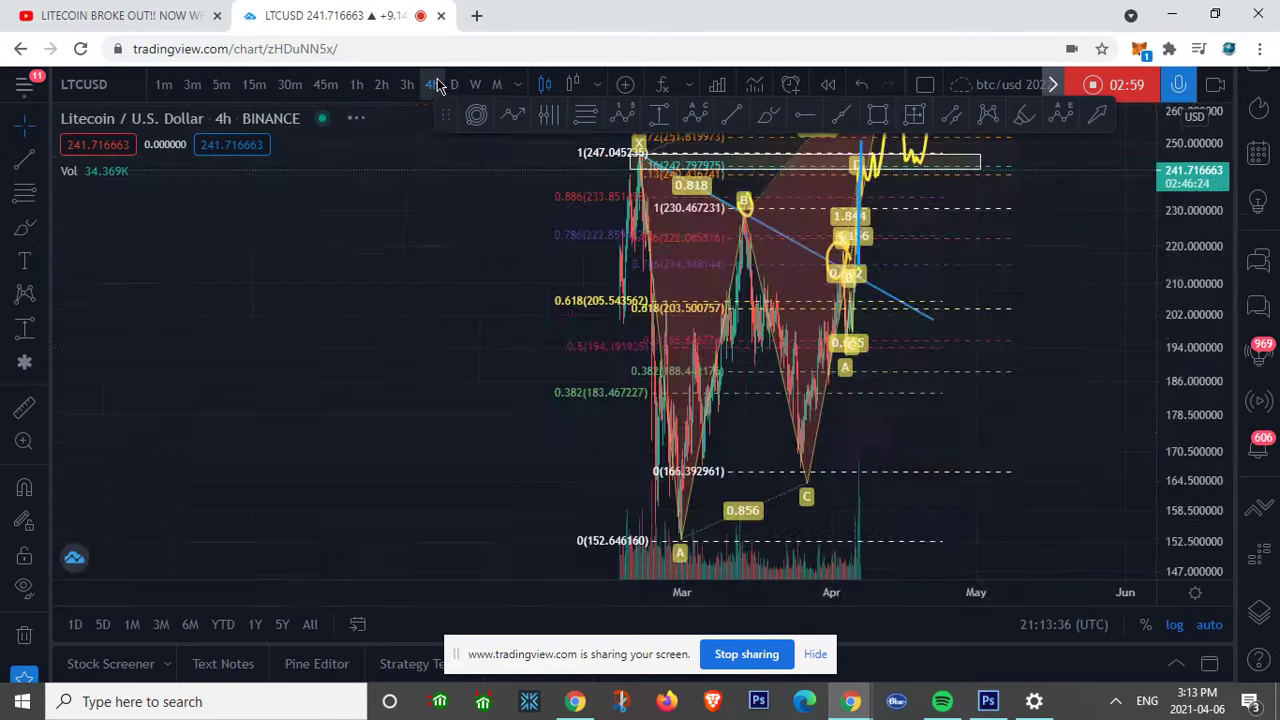
pyautogui.scroll(-3, 926, 340)
pyautogui.scroll(3, 929, 340)
pyautogui.moveTo(1204, 242); pyautogui.dragTo(1204, 268)
pyautogui.moveTo(1026, 230); pyautogui.dragTo(1040, 346)
# Brush a blue drop from point D of the large pattern to the rectangle zone and a rise to above 320.
pyautogui.click(25, 228)
pyautogui.moveTo(730, 225)
pyautogui.mouseDown()
pyautogui.moveTo(742, 286)
pyautogui.moveTo(787, 281)
pyautogui.mouseUp()
pyautogui.moveTo(806, 228); pyautogui.dragTo(815, 135)
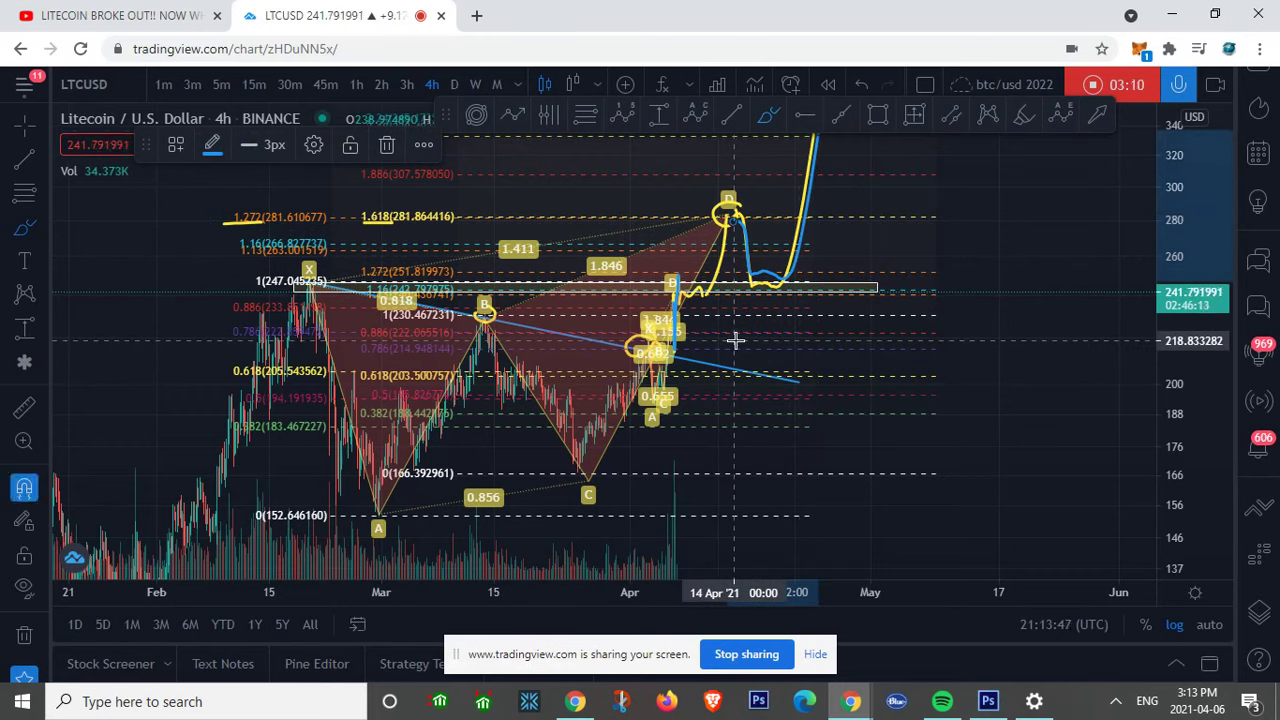
# Undo the blue projection strokes and remove the yellow drop and rise drawn after point D.
pyautogui.hotkey('ctrl', 'z')
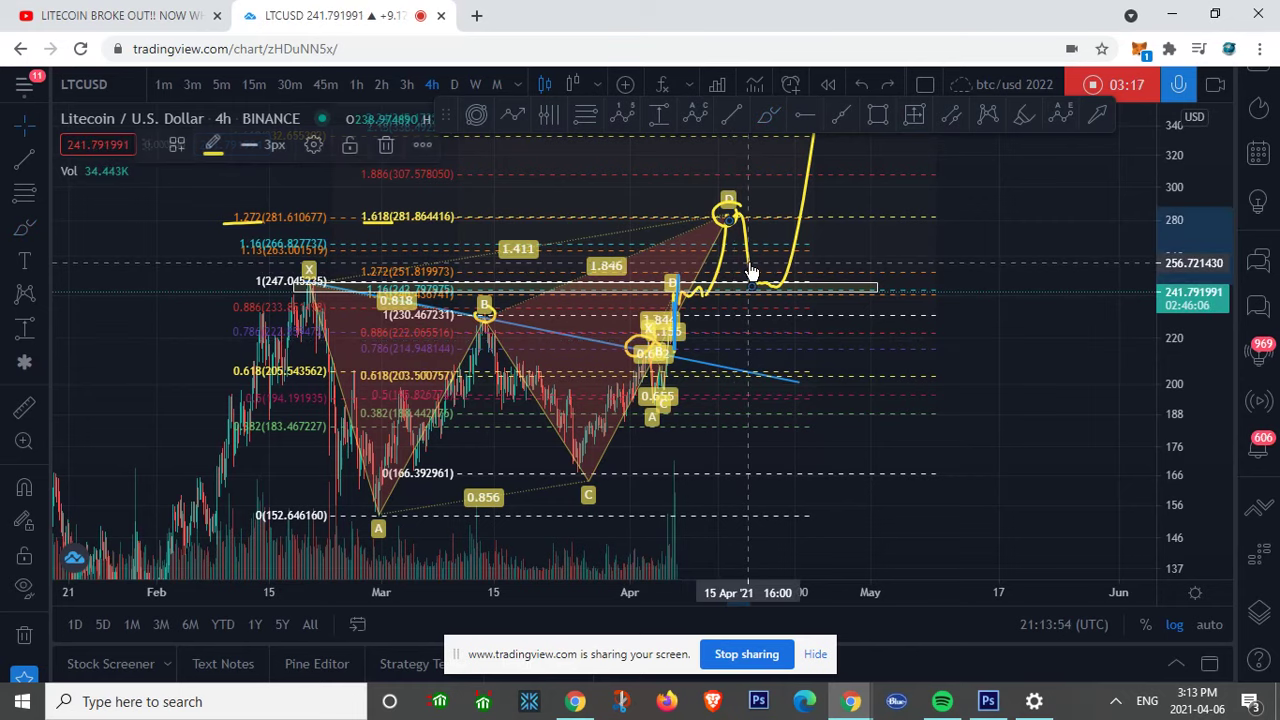
pyautogui.click(800, 240)
pyautogui.press('Delete')
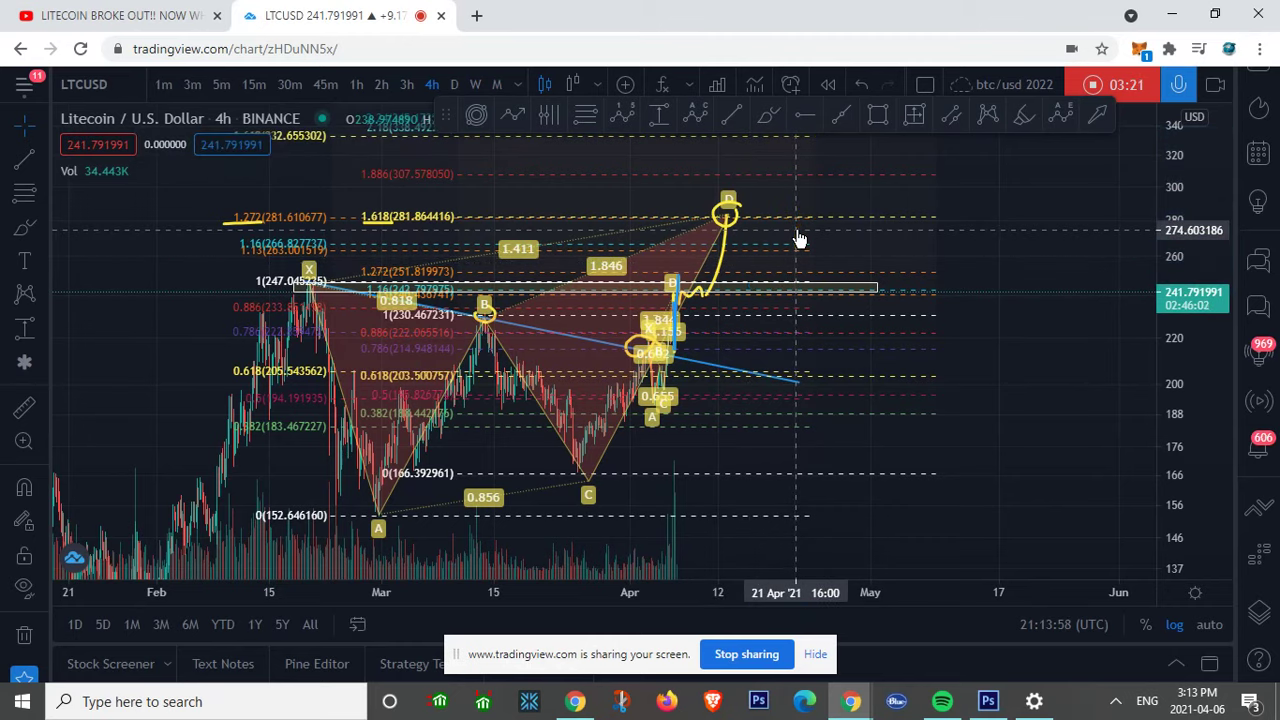
# Brush a blue path from point D that swings between about 281 and 300, then climbs to about 345.
pyautogui.scroll(1, 800, 240)
pyautogui.moveTo(1176, 278); pyautogui.dragTo(1202, 116)
pyautogui.moveTo(828, 210); pyautogui.dragTo(861, 259)
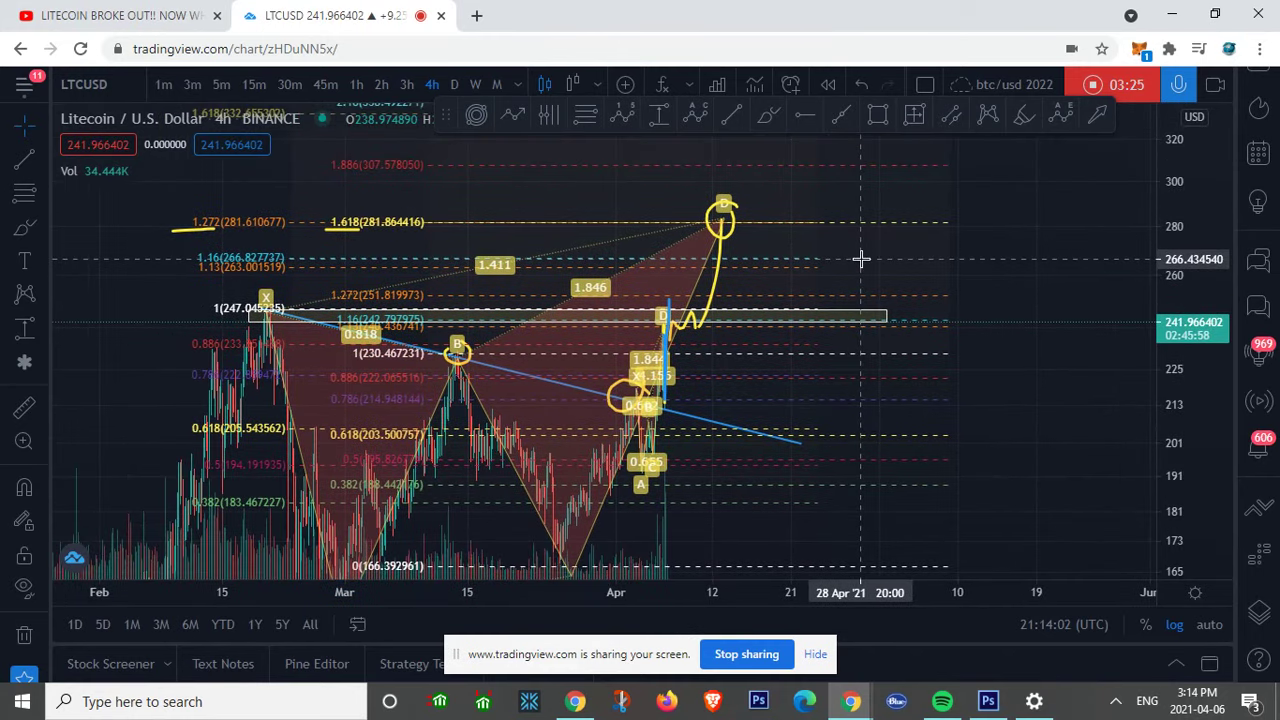
pyautogui.scroll(2, 855, 259)
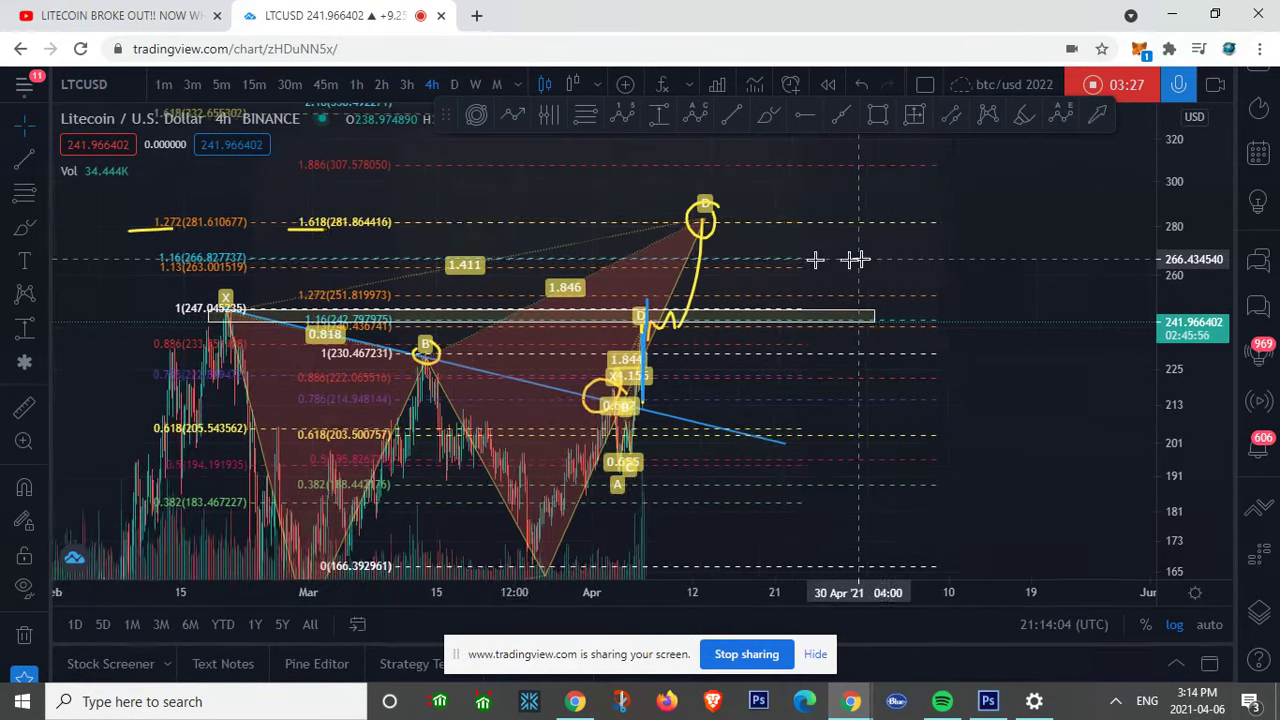
pyautogui.click(24, 228)
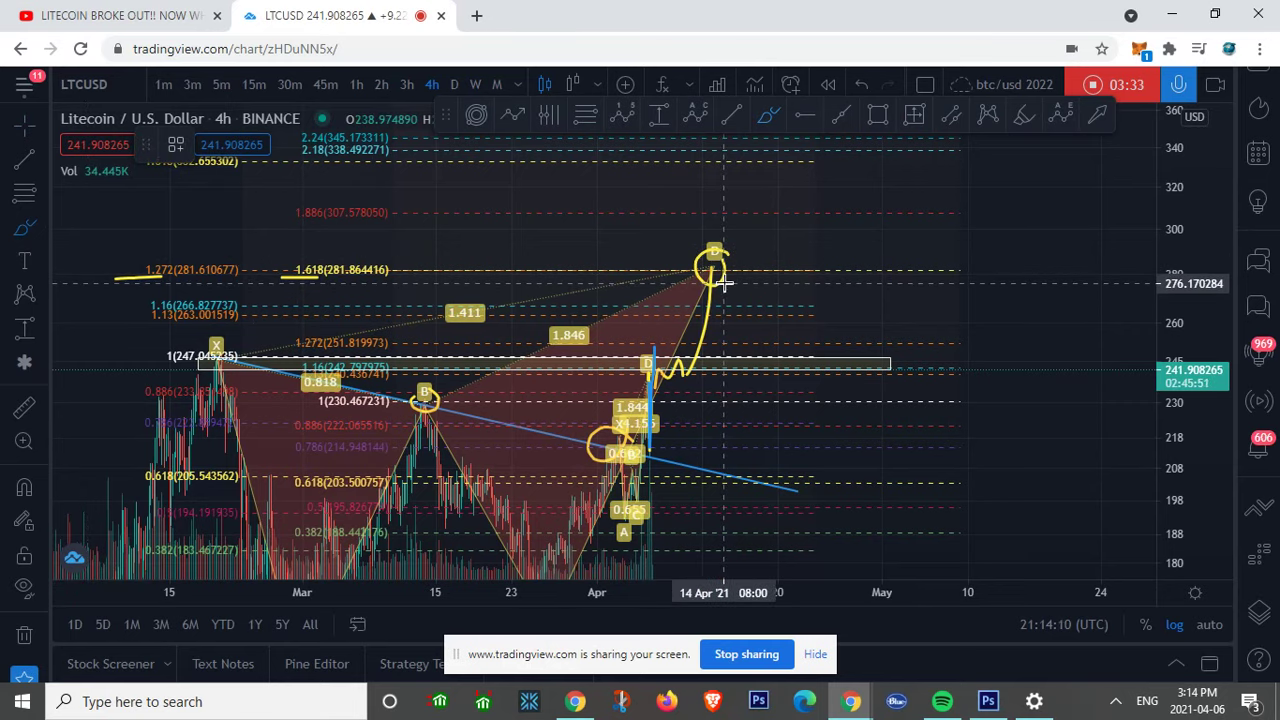
pyautogui.moveTo(714, 280)
pyautogui.mouseDown()
pyautogui.moveTo(719, 235)
pyautogui.moveTo(737, 234)
pyautogui.moveTo(743, 263)
pyautogui.moveTo(751, 251)
pyautogui.moveTo(777, 266)
pyautogui.moveTo(815, 135)
pyautogui.mouseUp()
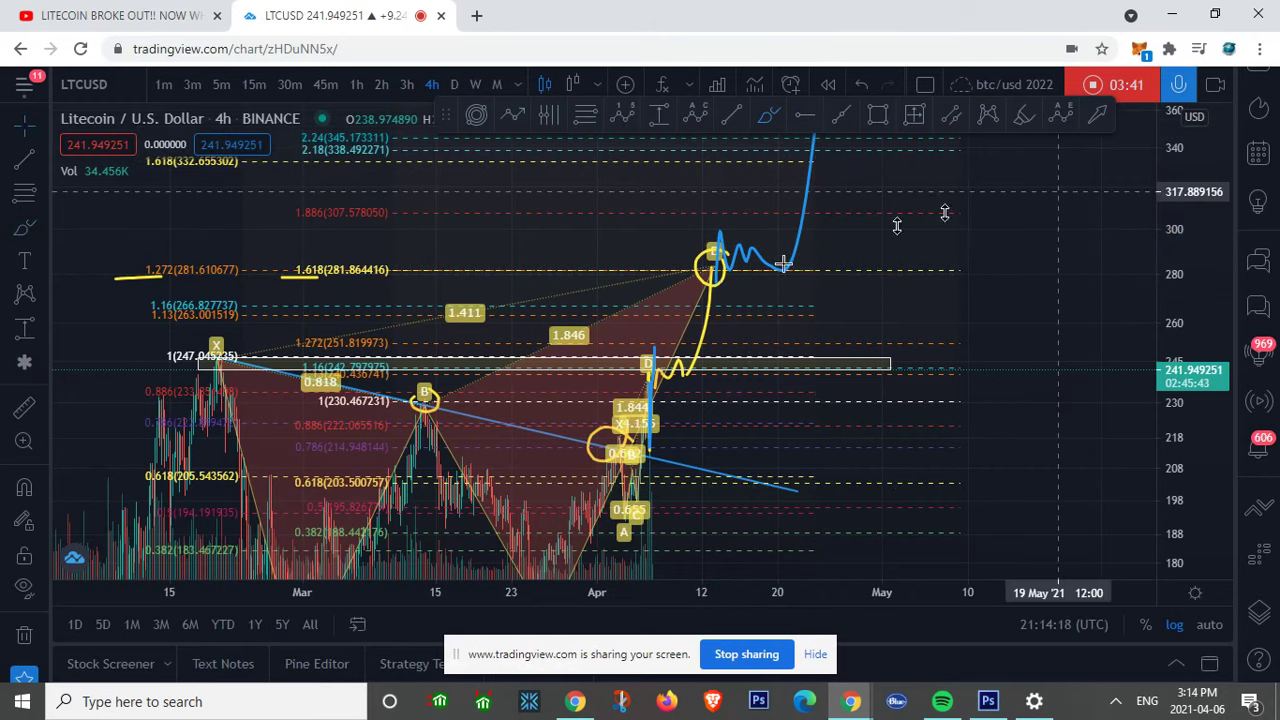
# Try deleting the large XABCD pattern and brushing a blue drop from the 281 target to about 243, then undo these changes.
pyautogui.click(686, 338)
pyautogui.press('Delete')
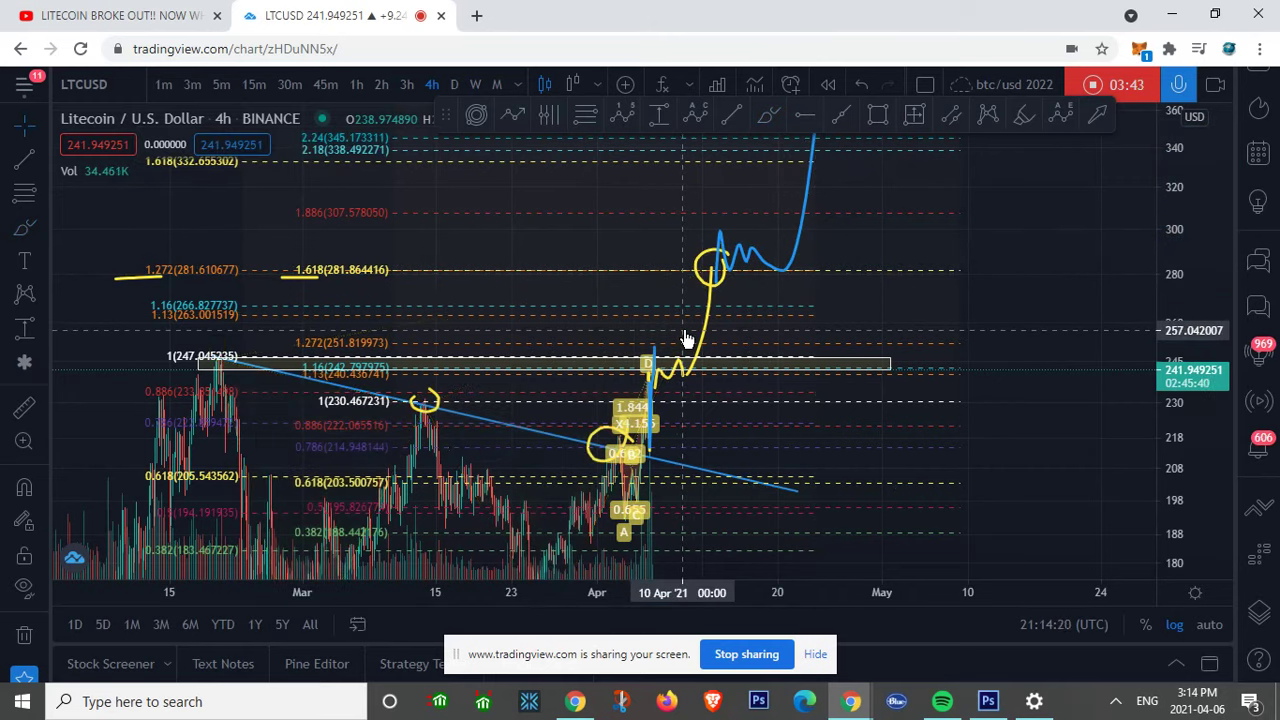
pyautogui.moveTo(722, 262); pyautogui.dragTo(753, 368)
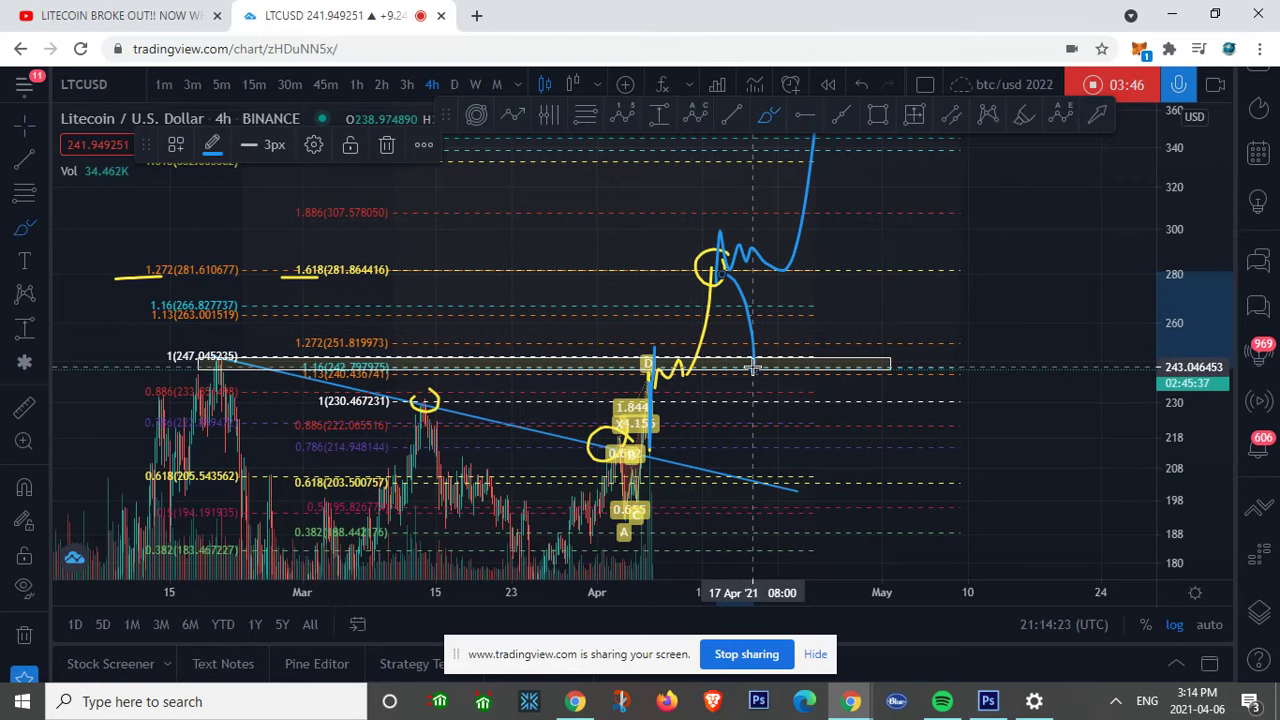
pyautogui.hotkey('ctrl', 'z')
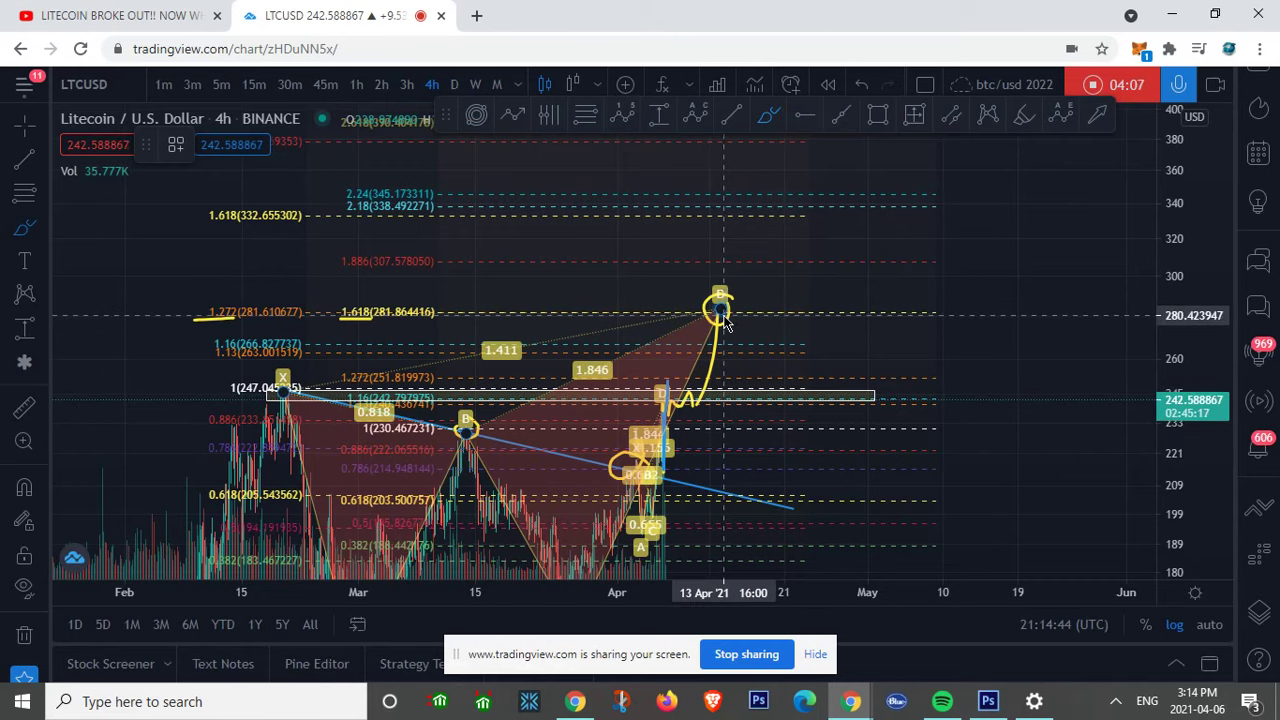
# Brush a blue path from point D sideways near 281 and down to the rectangle zone, undoing an extra circle around its top.
pyautogui.moveTo(716, 342)
pyautogui.mouseDown()
pyautogui.moveTo(721, 309)
pyautogui.moveTo(733, 306)
pyautogui.moveTo(737, 328)
pyautogui.moveTo(742, 305)
pyautogui.moveTo(759, 413)
pyautogui.moveTo(764, 380)
pyautogui.moveTo(768, 398)
pyautogui.moveTo(775, 382)
pyautogui.mouseUp()
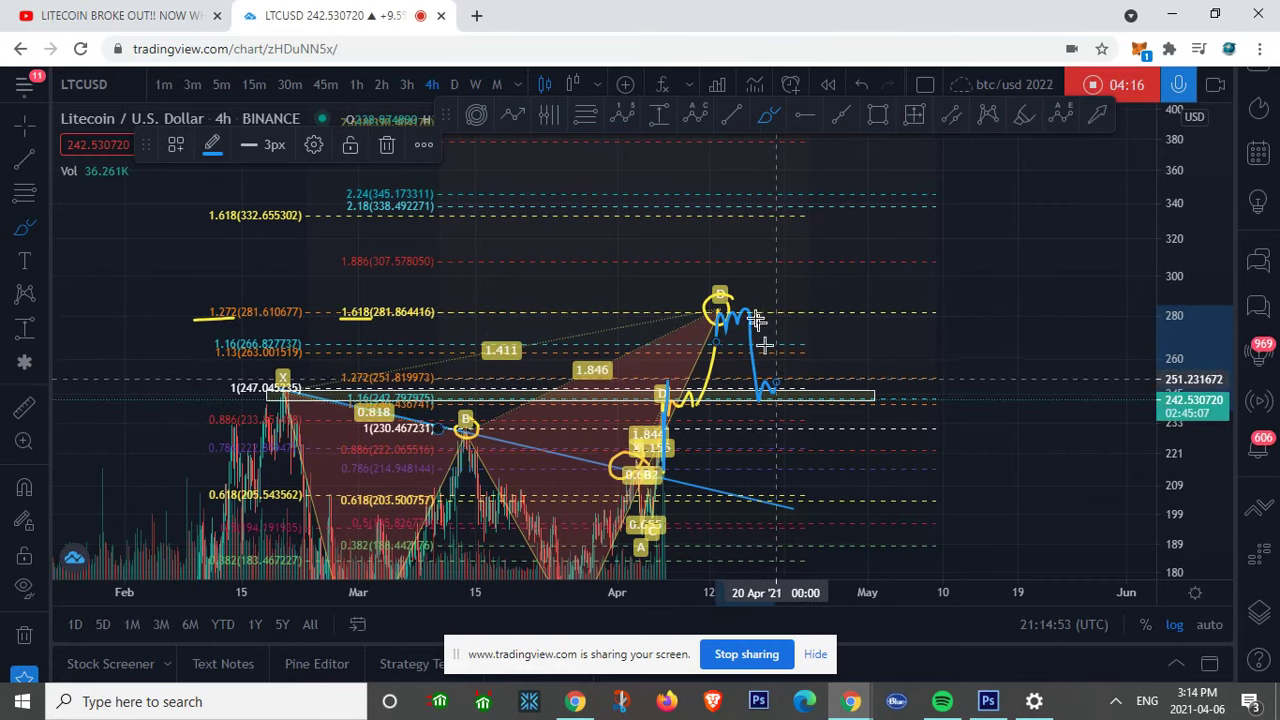
pyautogui.moveTo(735, 296)
pyautogui.mouseDown()
pyautogui.moveTo(712, 330)
pyautogui.moveTo(757, 306)
pyautogui.mouseUp()
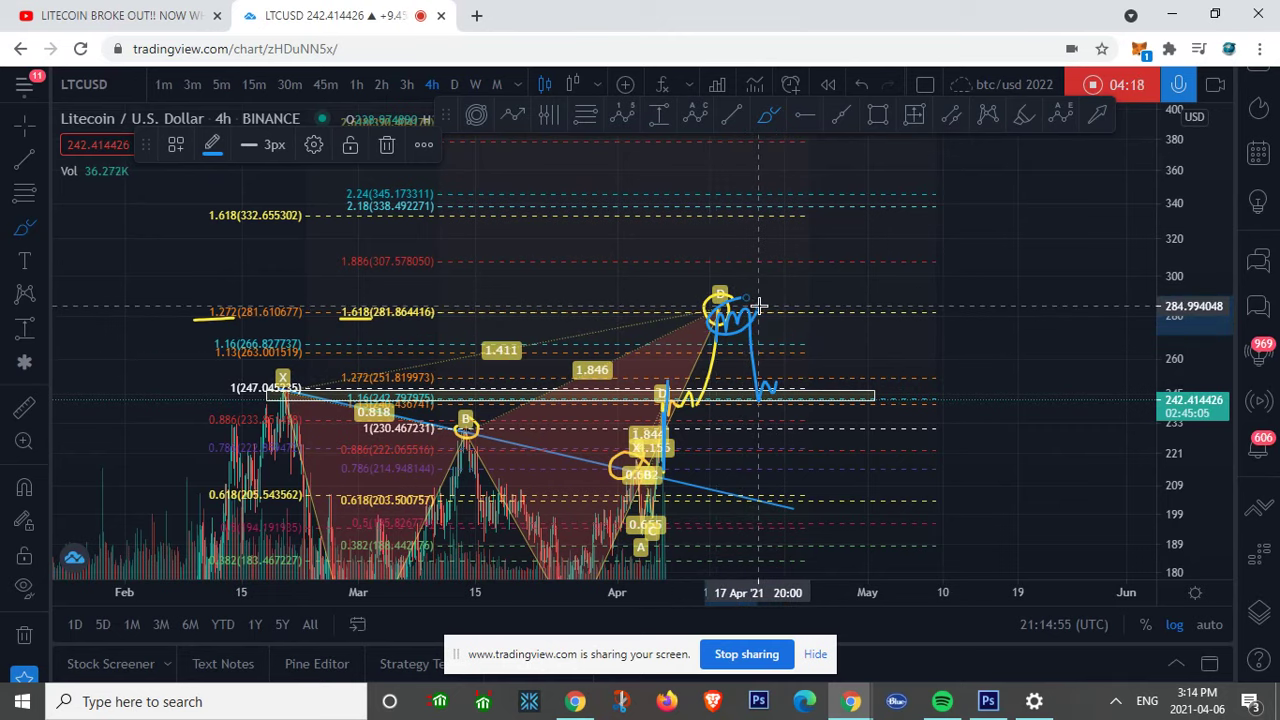
pyautogui.hotkey('ctrl', 'z')
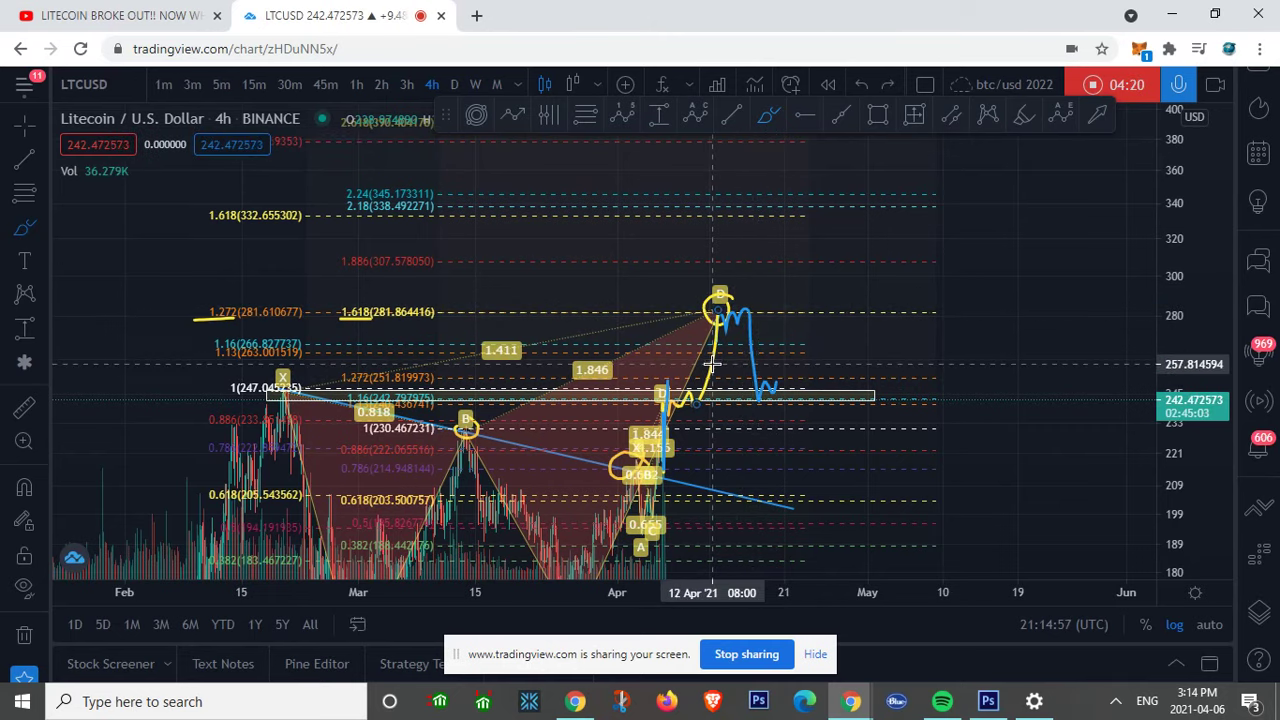
# Try brushing alternative blue rises from the 281 target area towards about 344 and undo them.
pyautogui.moveTo(719, 314)
pyautogui.mouseDown()
pyautogui.moveTo(733, 271)
pyautogui.moveTo(783, 304)
pyautogui.moveTo(792, 193)
pyautogui.mouseUp()
pyautogui.hotkey('ctrl', 'z')
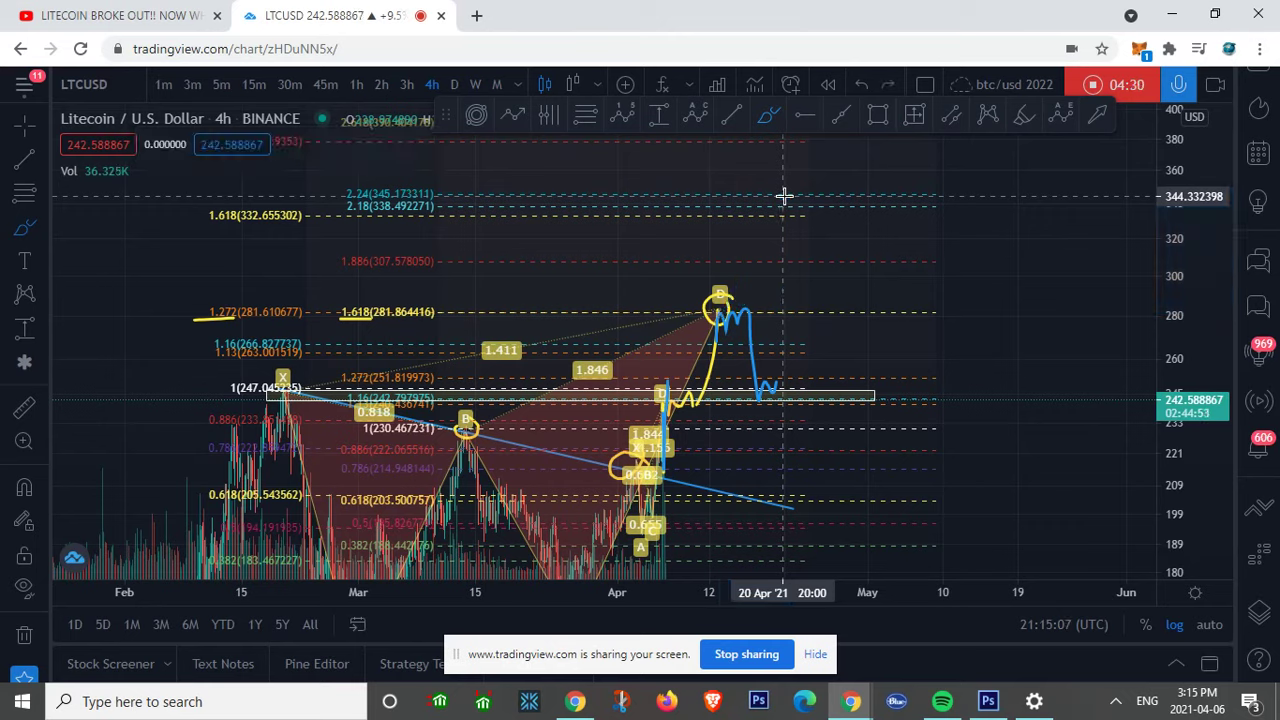
pyautogui.moveTo(758, 305)
pyautogui.mouseDown()
pyautogui.moveTo(736, 297)
pyautogui.moveTo(711, 333)
pyautogui.moveTo(734, 306)
pyautogui.moveTo(766, 400)
pyautogui.moveTo(781, 232)
pyautogui.mouseUp()
pyautogui.hotkey('ctrl', 'z')
# Circle the sideways section of the projected path near 281 in blue.
pyautogui.moveTo(762, 294)
pyautogui.mouseDown()
pyautogui.moveTo(712, 302)
pyautogui.moveTo(734, 331)
pyautogui.moveTo(733, 286)
pyautogui.mouseUp()
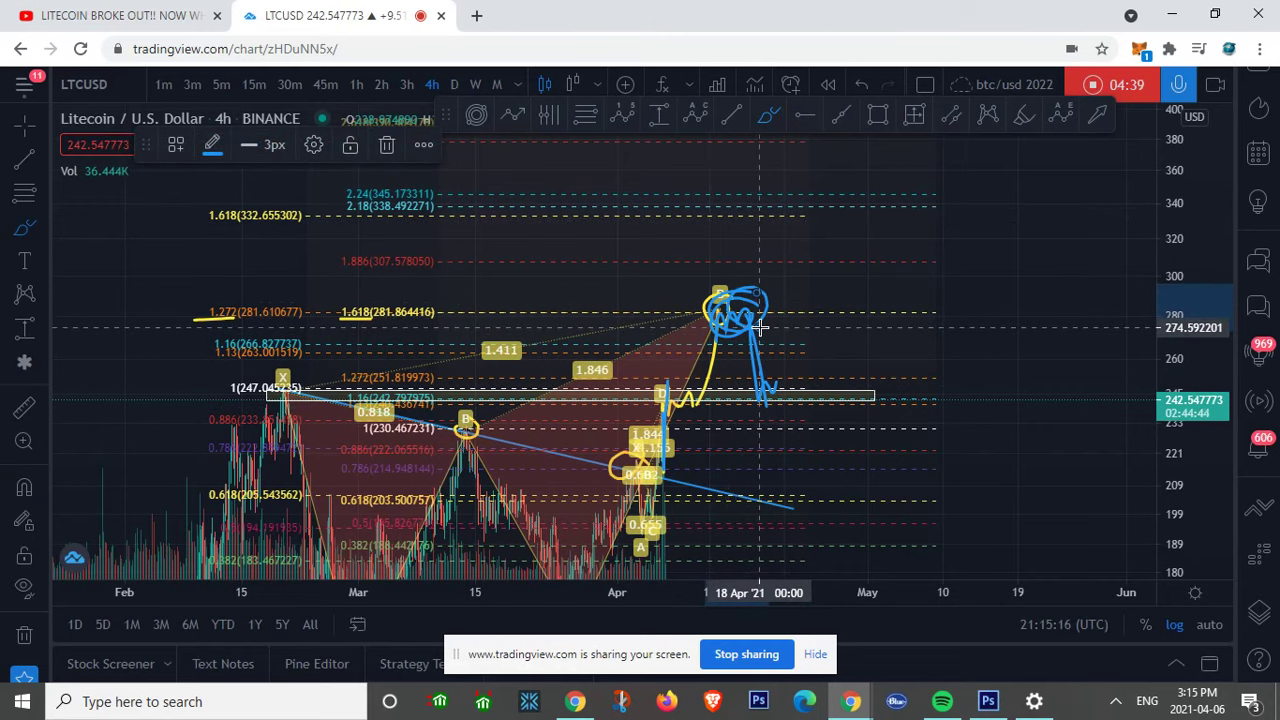